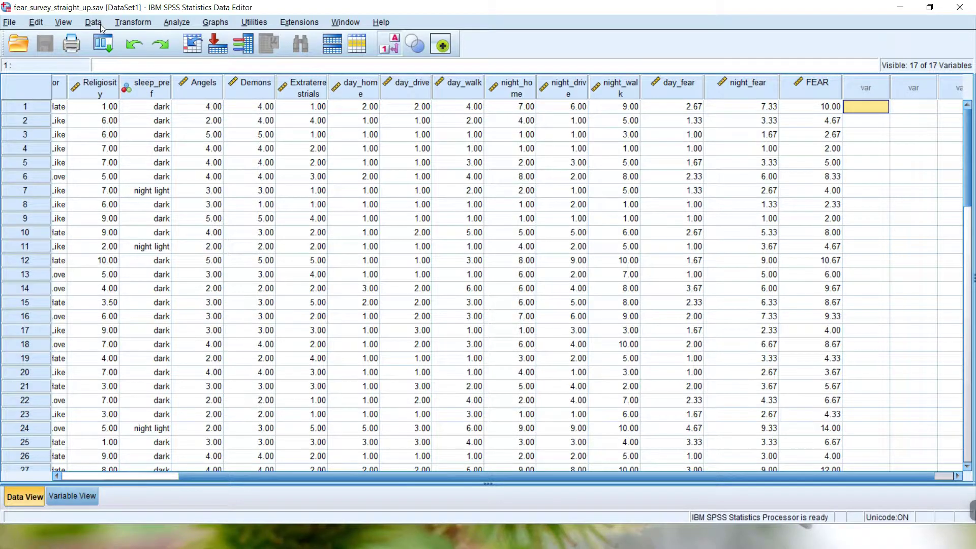
{"action": "left_click", "coordinate": [100, 26]}
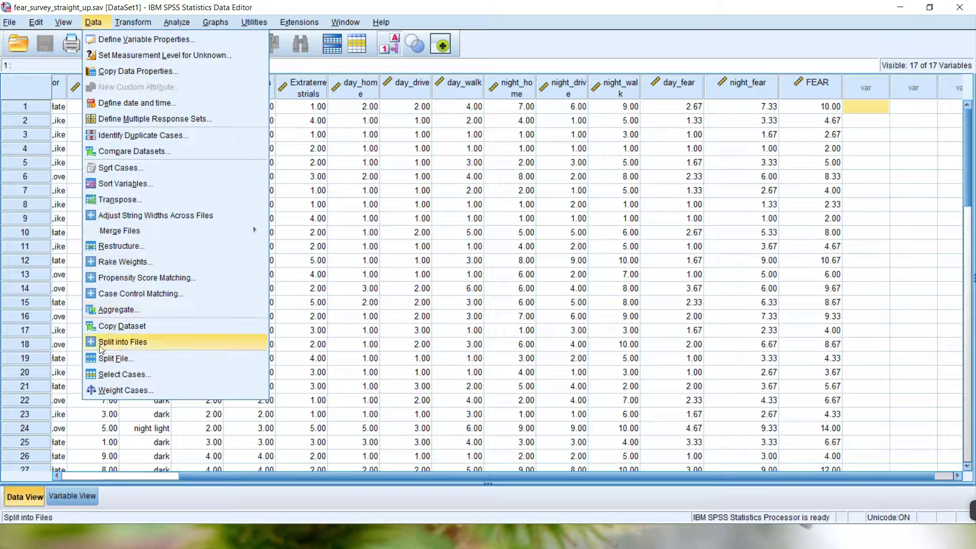
{"action": "left_click", "coordinate": [95, 374]}
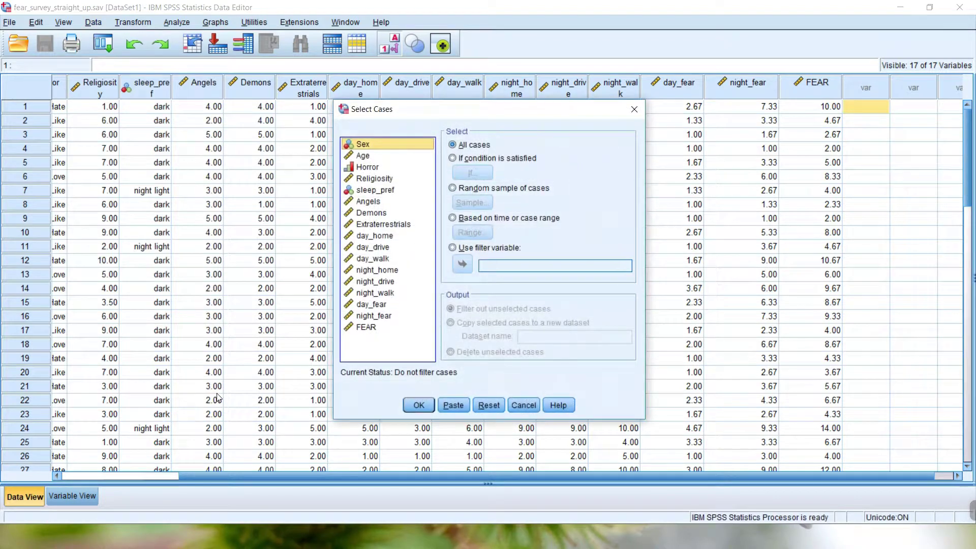
{"action": "left_click", "coordinate": [454, 158]}
{"action": "left_click", "coordinate": [473, 173]}
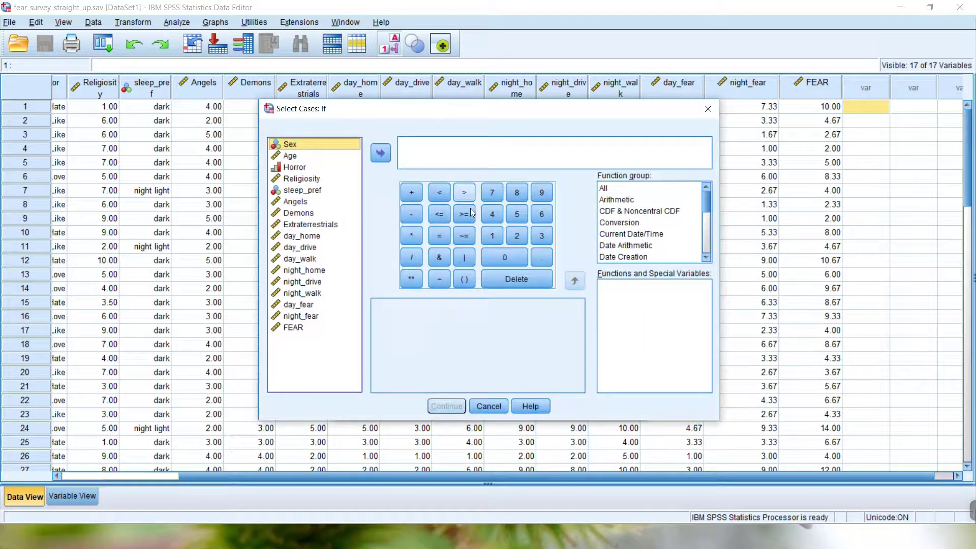
{"action": "left_click", "coordinate": [301, 169]}
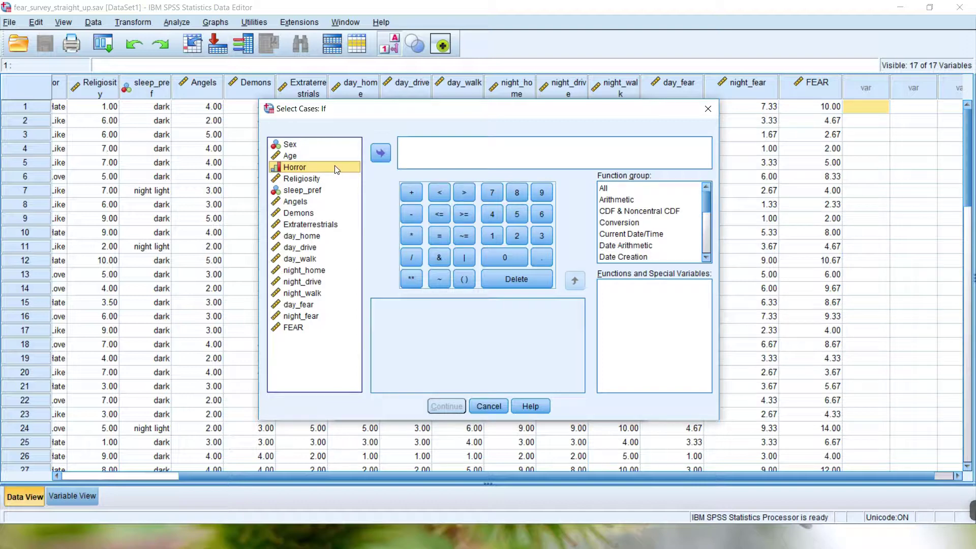
{"action": "left_click", "coordinate": [382, 154]}
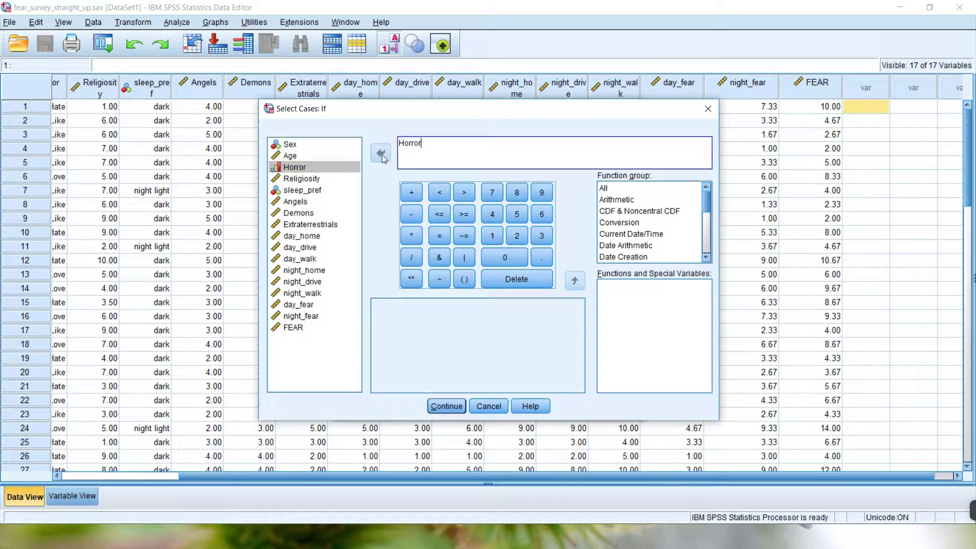
{"action": "type", "text": "="}
{"action": "key", "text": "BackSpace"}
{"action": "key", "text": "BackSpace"}
{"action": "double_click", "coordinate": [405, 142]}
{"action": "key", "text": "BackSpace"}
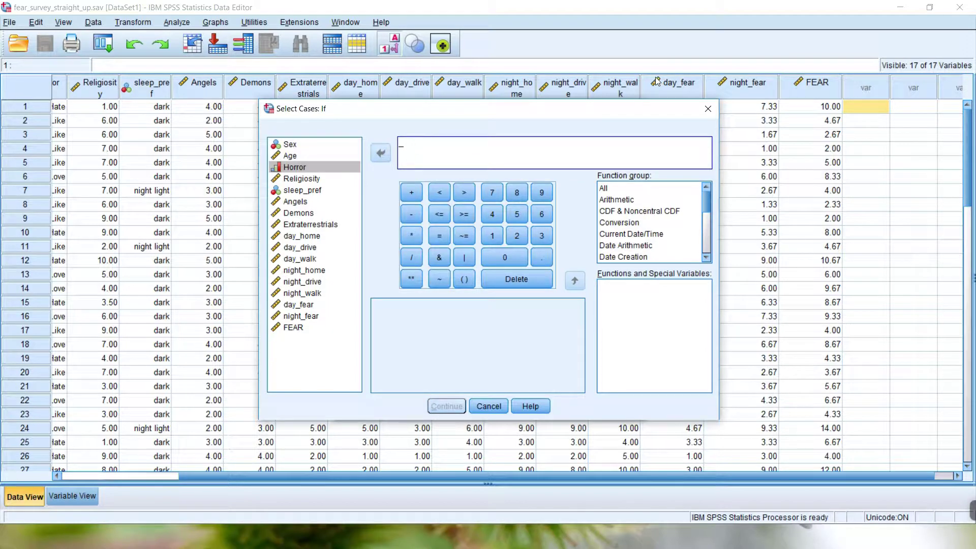
{"action": "left_click", "coordinate": [708, 109]}
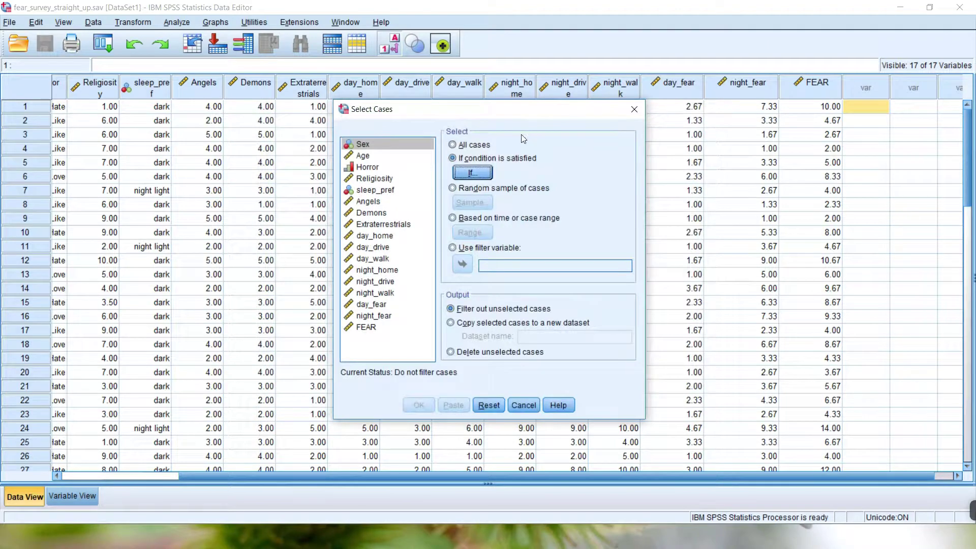
{"action": "left_click", "coordinate": [470, 174]}
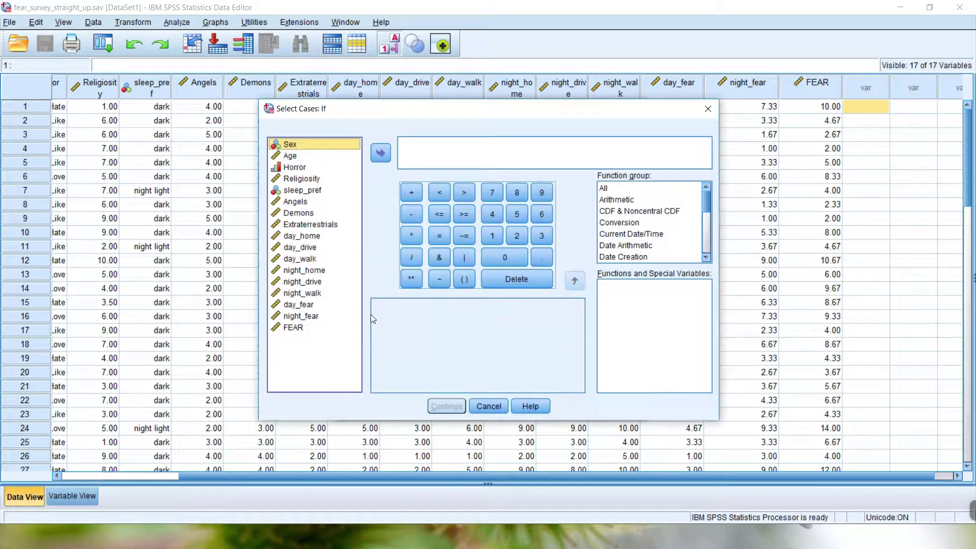
{"action": "left_click", "coordinate": [286, 171]}
{"action": "left_click", "coordinate": [384, 156]}
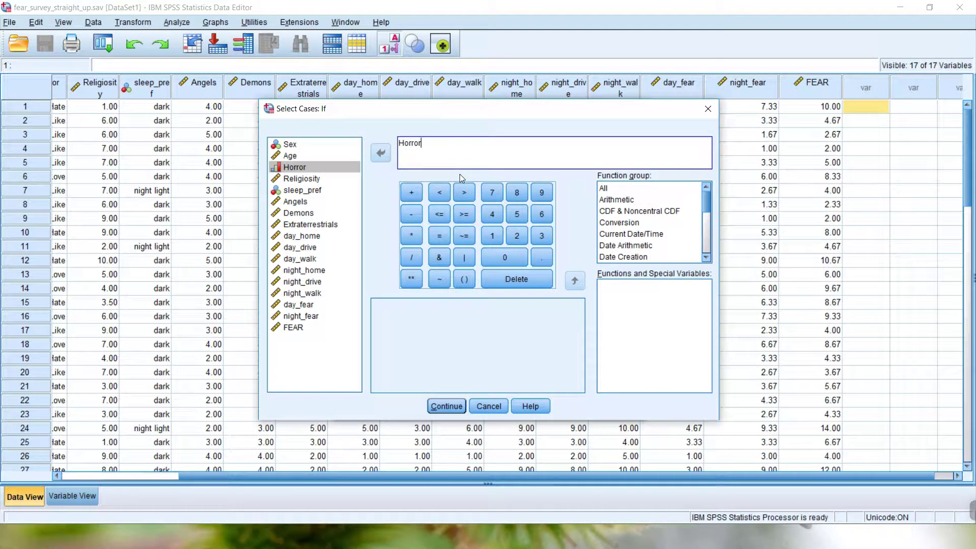
{"action": "type", "text": "=1"}
{"action": "mouse_move", "coordinate": [349, 115]}
{"action": "left_mouse_down"}
{"action": "mouse_move", "coordinate": [456, 121]}
{"action": "mouse_move", "coordinate": [433, 122]}
{"action": "mouse_move", "coordinate": [365, 86]}
{"action": "mouse_move", "coordinate": [336, 104]}
{"action": "mouse_move", "coordinate": [348, 103]}
{"action": "left_mouse_up"}
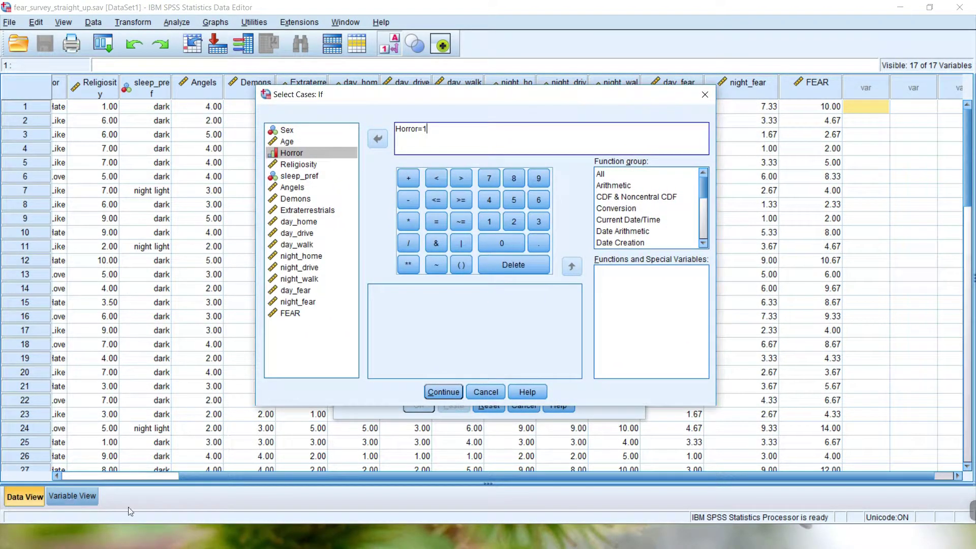
{"action": "left_click", "coordinate": [496, 392]}
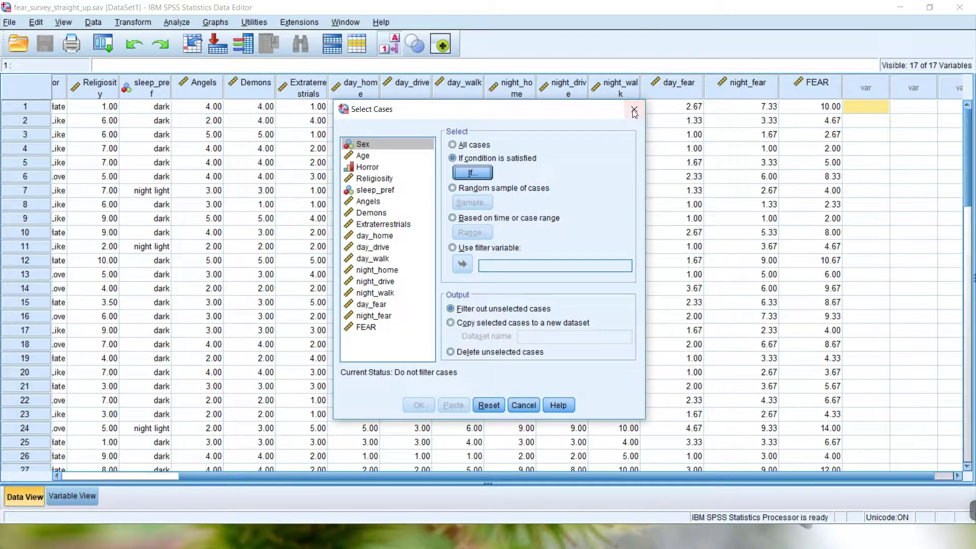
{"action": "left_click", "coordinate": [631, 105]}
- Check the value labels of the Horror variable in its variable definition to identify the code for each category
{"action": "left_click", "coordinate": [68, 496]}
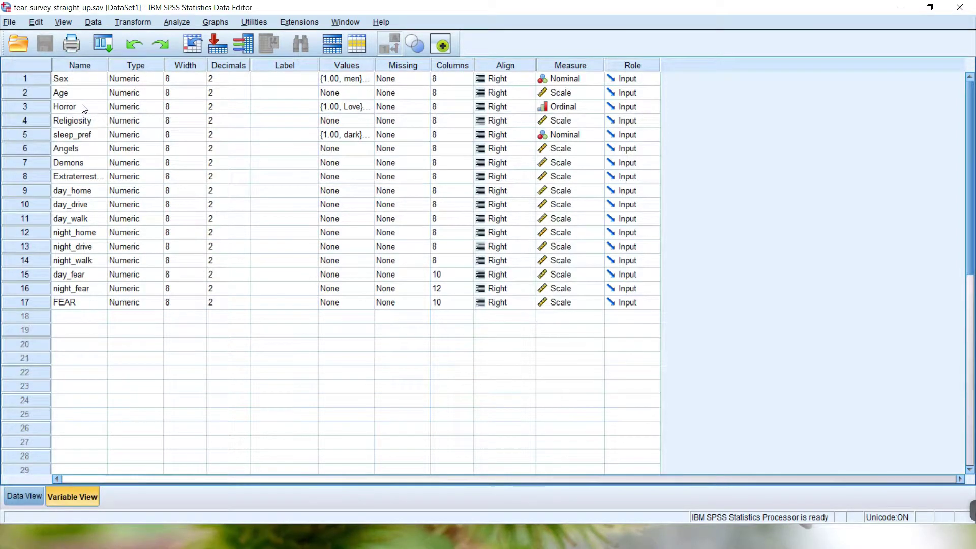
{"action": "double_click", "coordinate": [369, 108]}
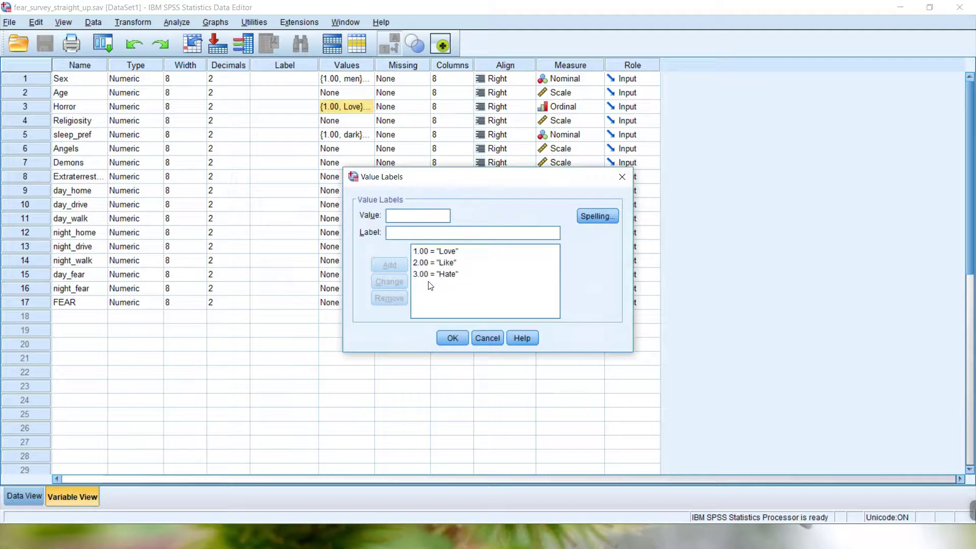
{"action": "left_click", "coordinate": [452, 338]}
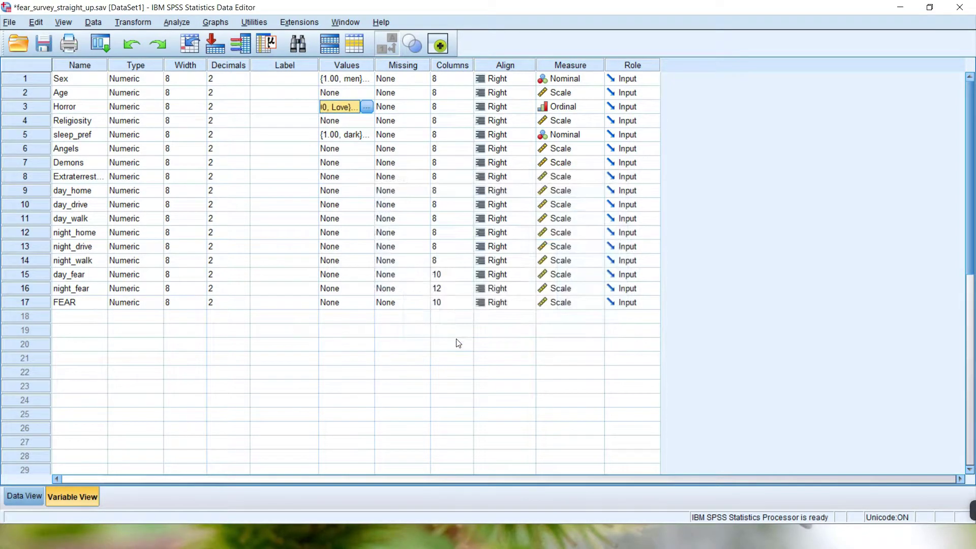
- Filter the dataset with Select Cases so only cases satisfying Horror=1 are kept, filtering out the unselected ones
{"action": "left_click", "coordinate": [98, 24]}
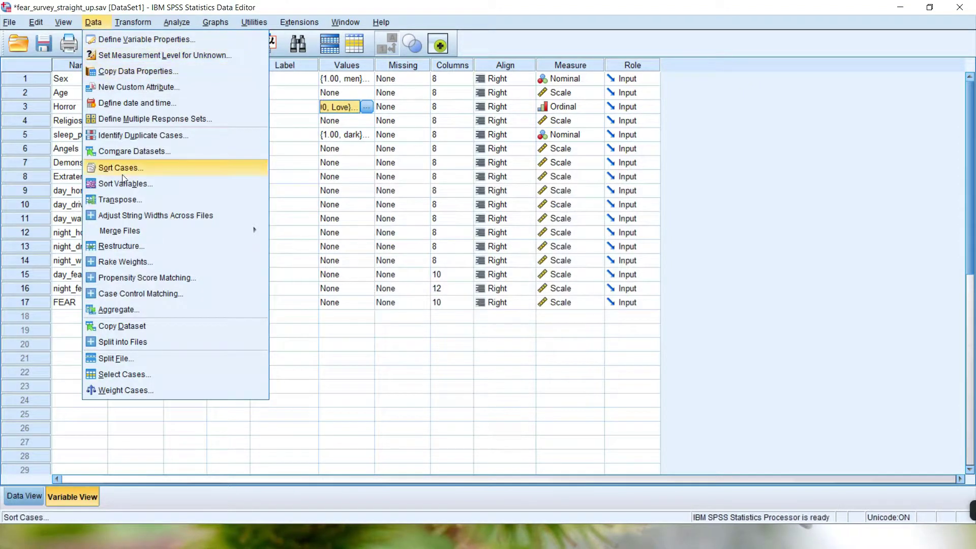
{"action": "left_click", "coordinate": [115, 374]}
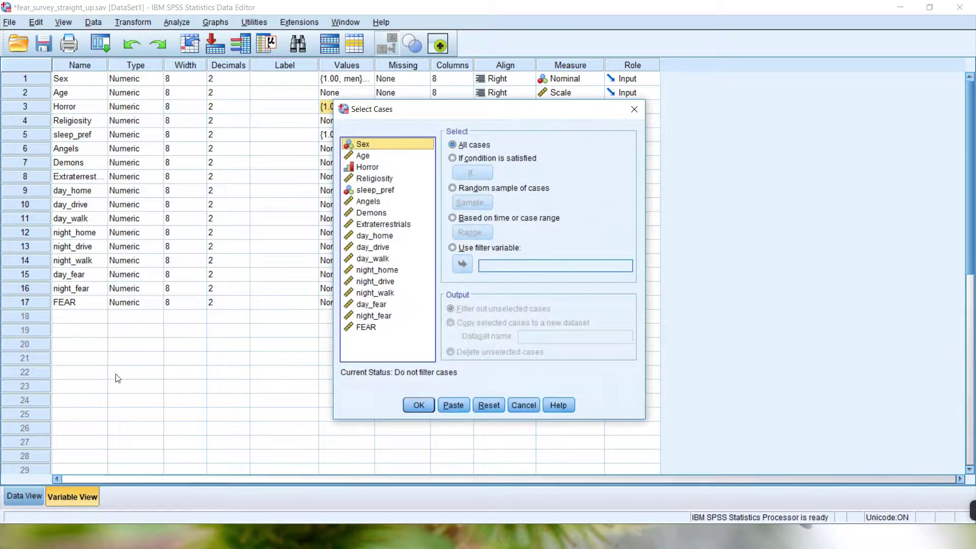
{"action": "left_click", "coordinate": [452, 158]}
{"action": "left_click", "coordinate": [473, 173]}
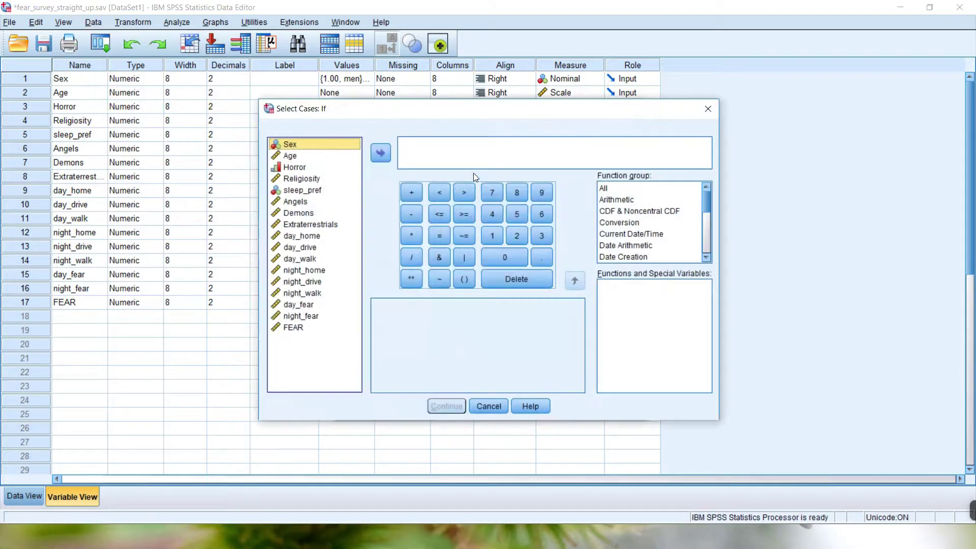
{"action": "left_click", "coordinate": [298, 168]}
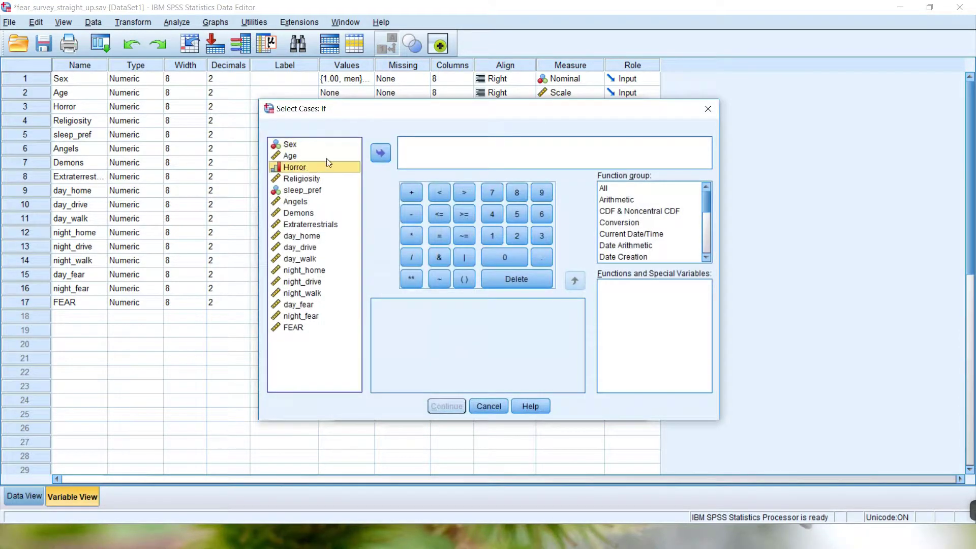
{"action": "left_click", "coordinate": [380, 153]}
{"action": "type", "text": "=1"}
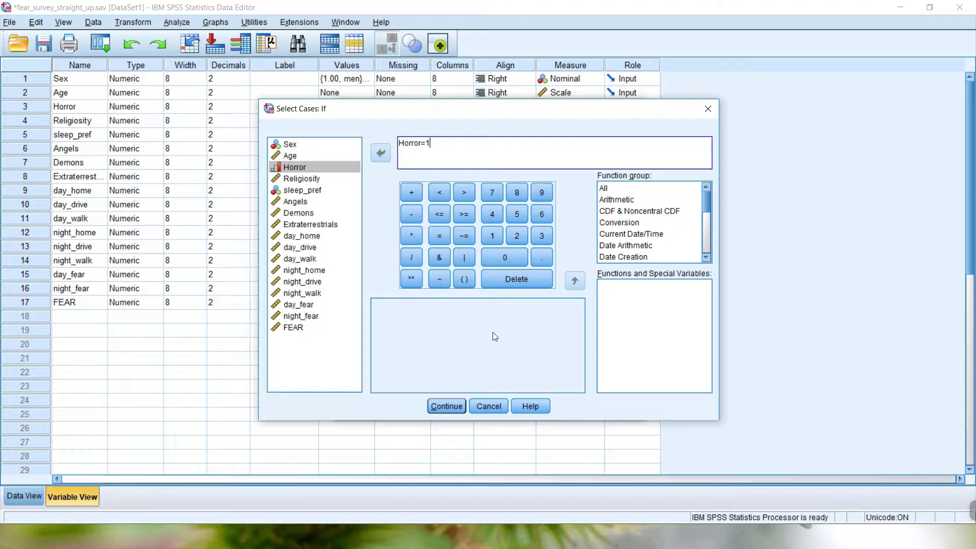
{"action": "left_click", "coordinate": [450, 405]}
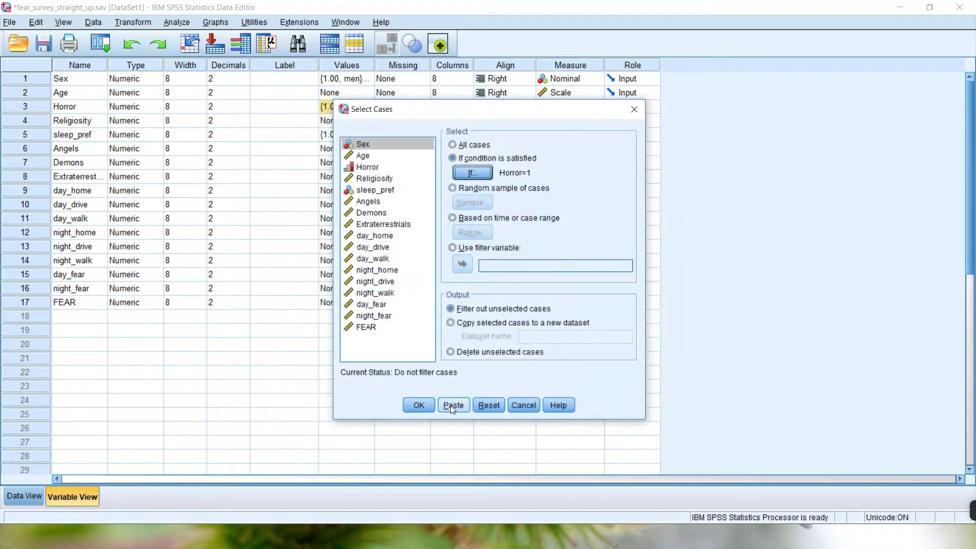
{"action": "left_click", "coordinate": [418, 405]}
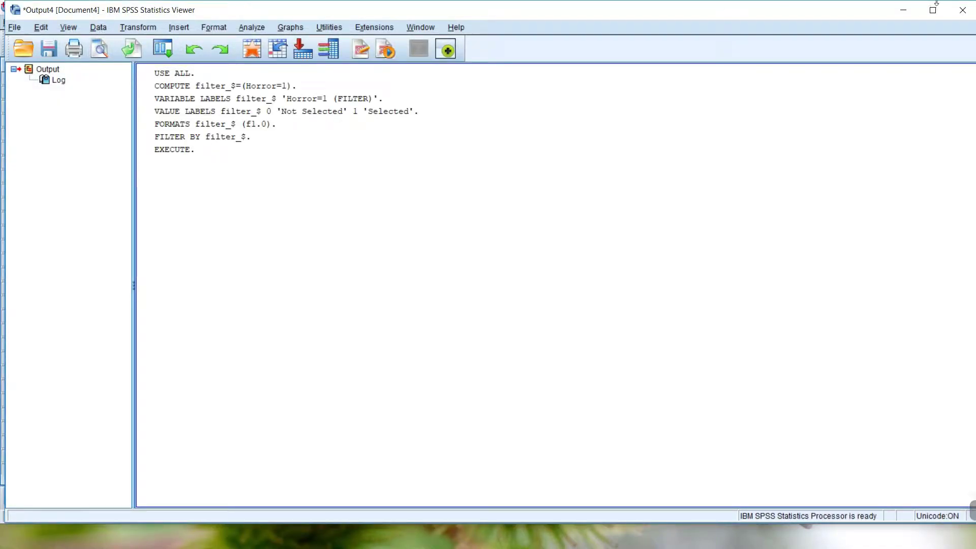
- Minimize the output window and examine the case data from the first variable to see which rows are filtered out
{"action": "left_click", "coordinate": [903, 11]}
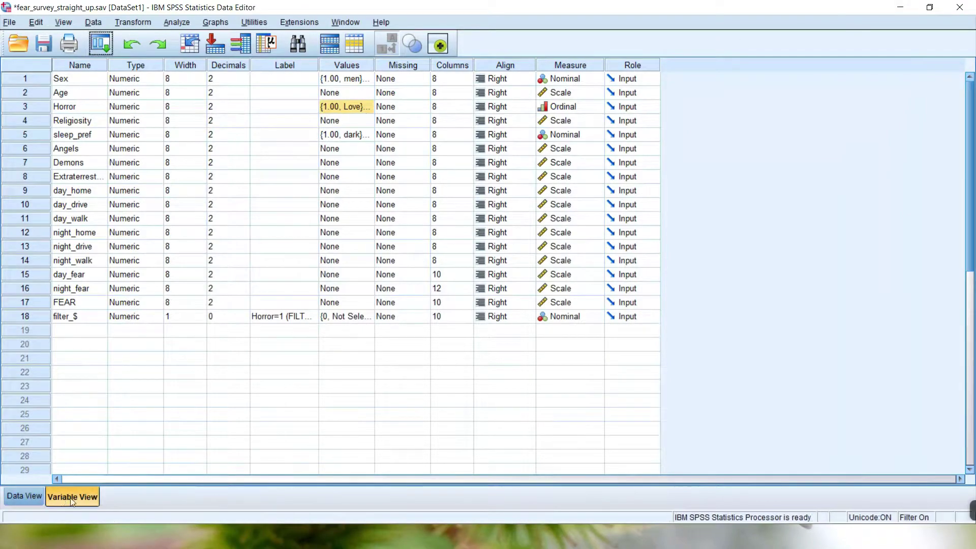
{"action": "left_click", "coordinate": [31, 492]}
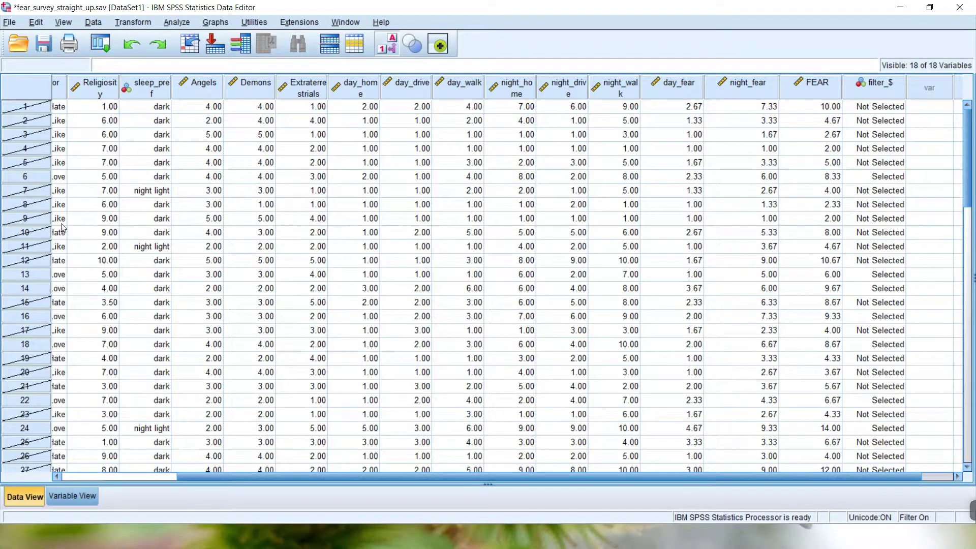
{"action": "left_click_drag", "start_coordinate": [205, 478], "coordinate": [80, 466]}
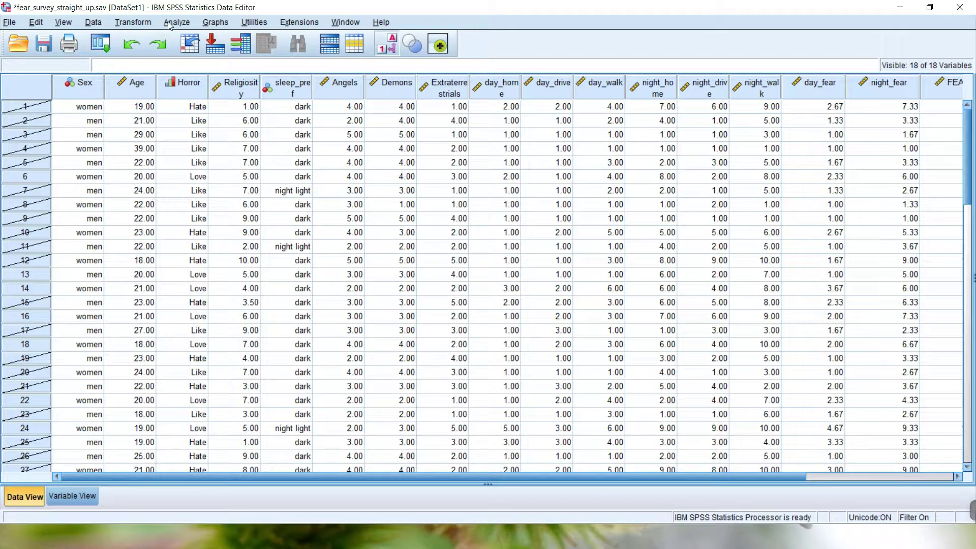
- Set up an Independent-Samples T Test with Sex as the grouping variable, defining group 1 as 1 and group 2 as 2
{"action": "left_click", "coordinate": [187, 27]}
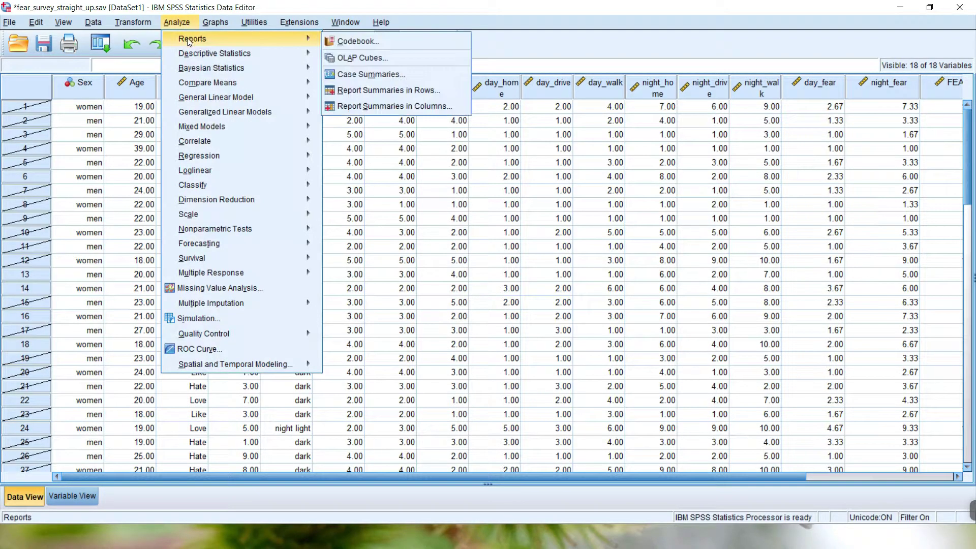
{"action": "mouse_move", "coordinate": [200, 86]}
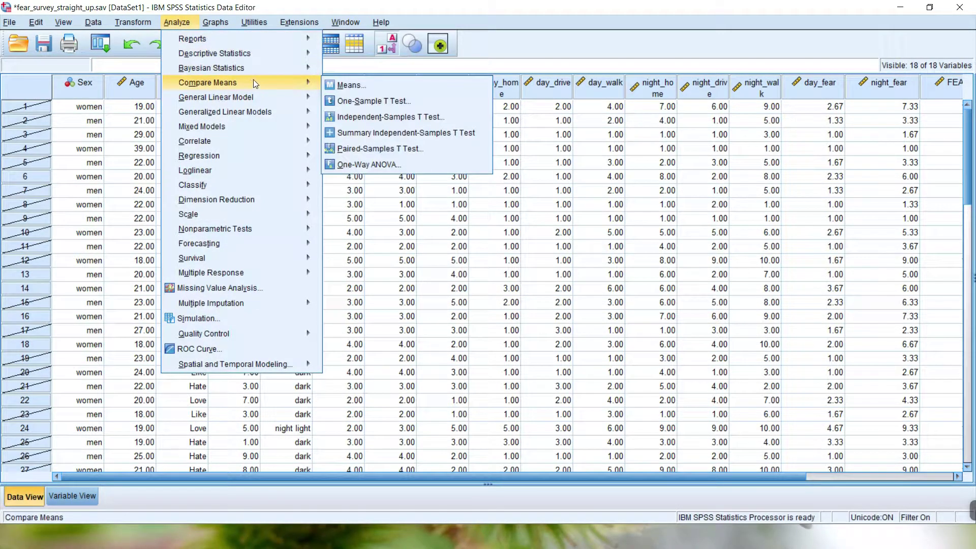
{"action": "left_click", "coordinate": [379, 120]}
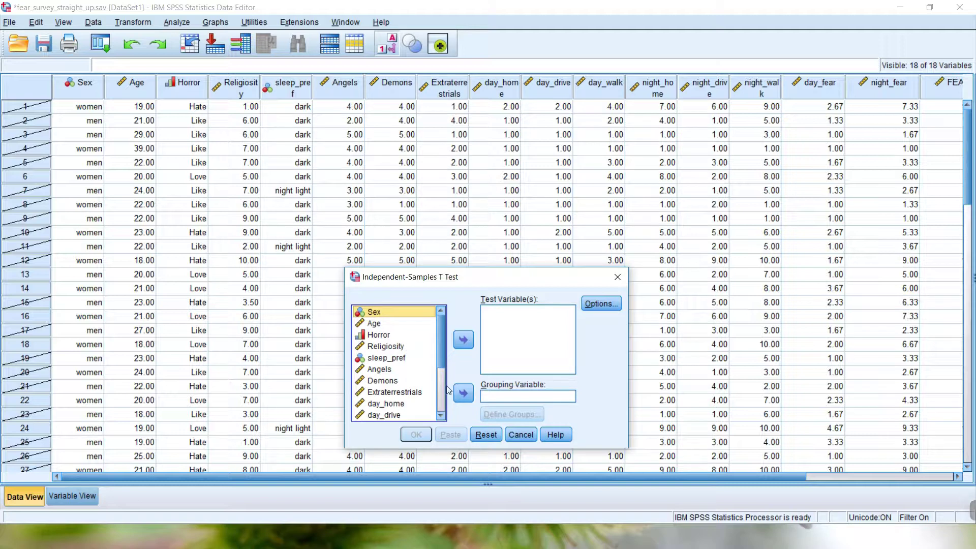
{"action": "left_click", "coordinate": [464, 394]}
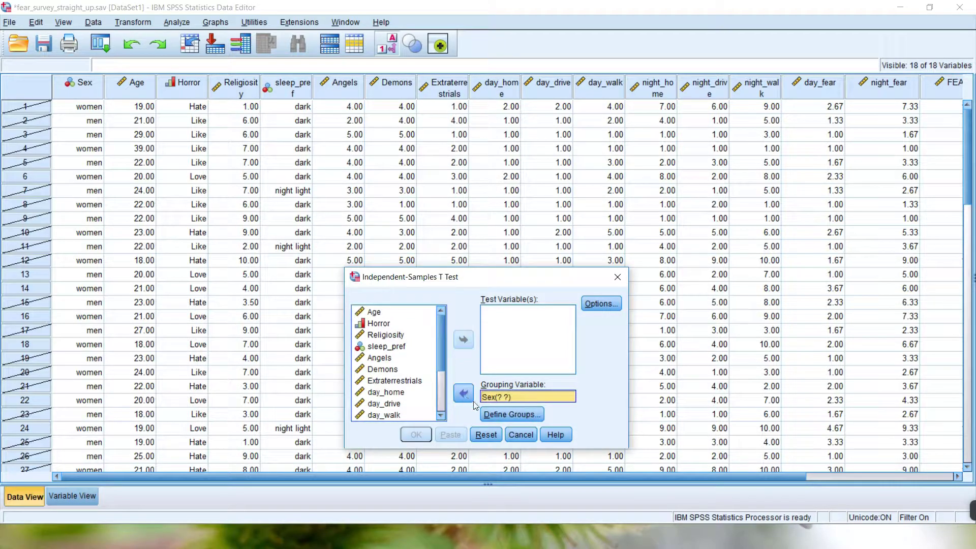
{"action": "left_click", "coordinate": [528, 418]}
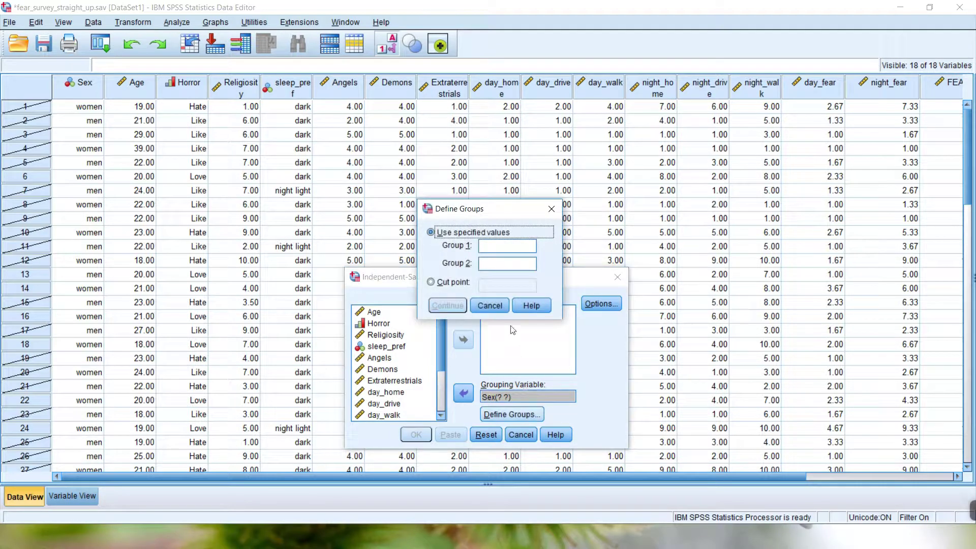
{"action": "left_click", "coordinate": [501, 248]}
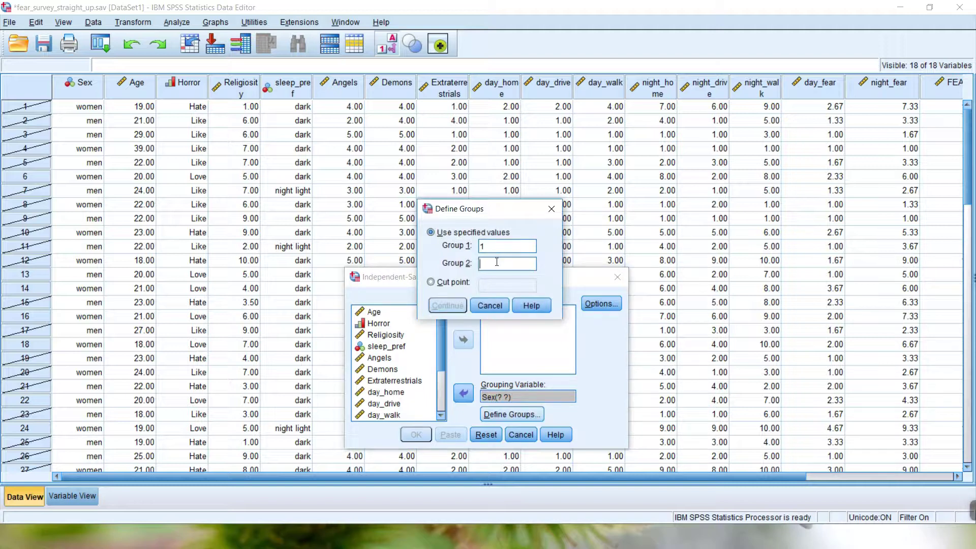
{"action": "type", "text": "2"}
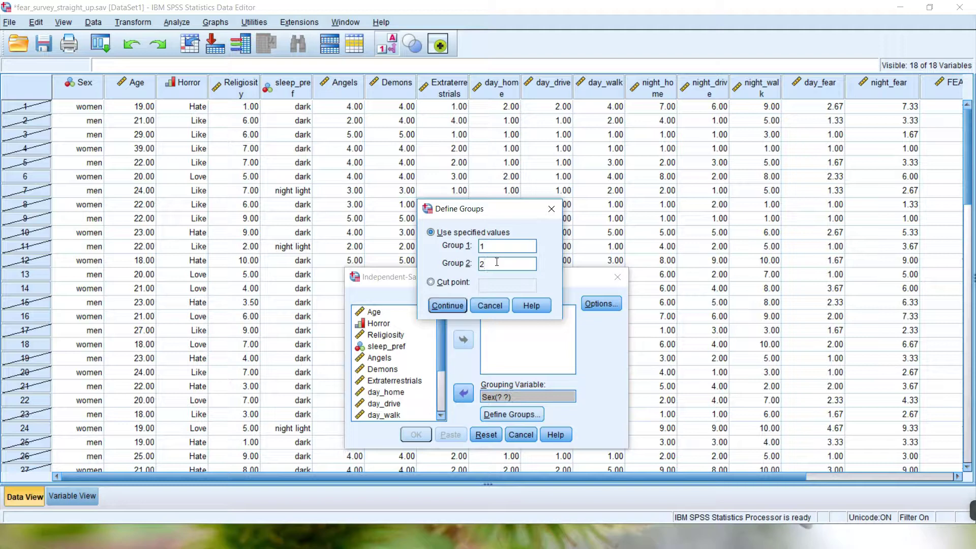
{"action": "left_click", "coordinate": [459, 309]}
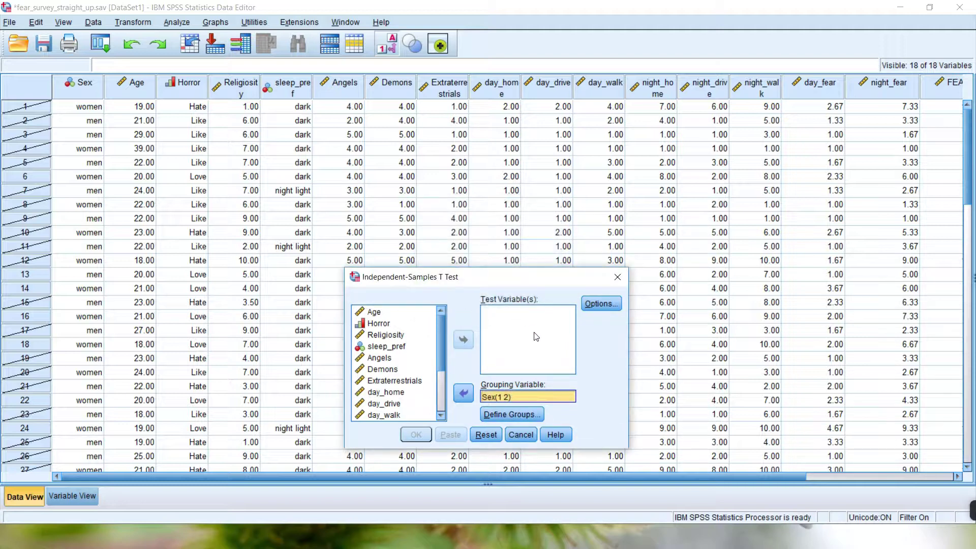
- Assign FEAR as the test variable of the Independent-Samples T Test
{"action": "left_click_drag", "start_coordinate": [441, 356], "coordinate": [444, 404]}
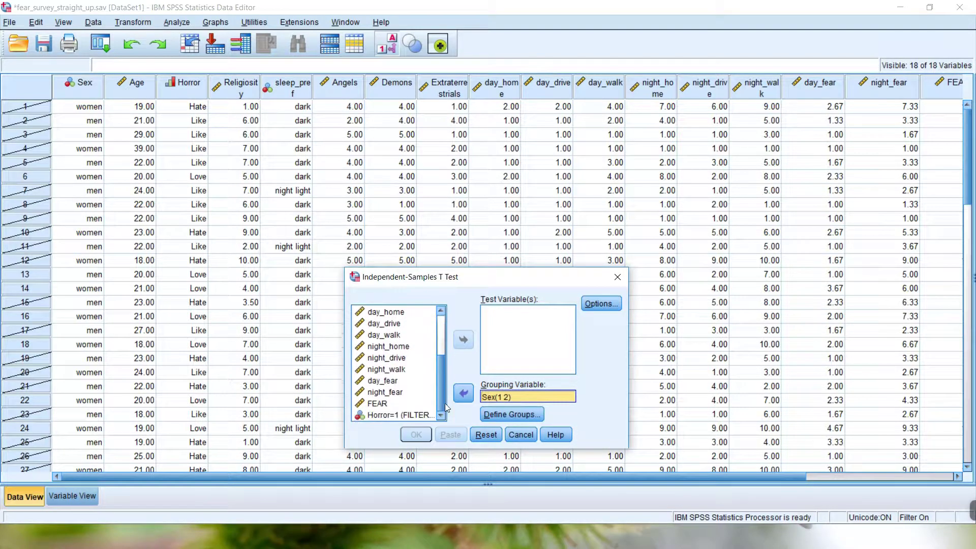
{"action": "left_click", "coordinate": [373, 404]}
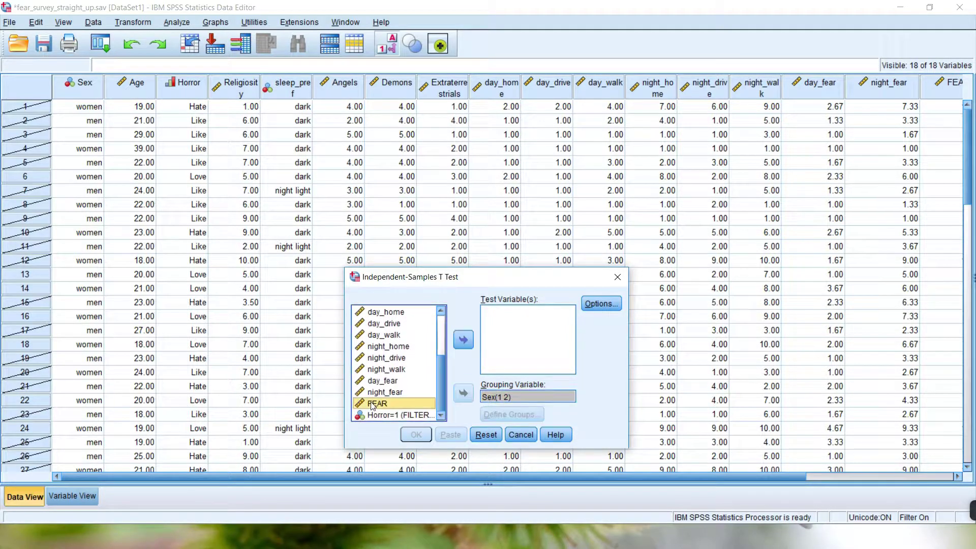
{"action": "left_click", "coordinate": [463, 340]}
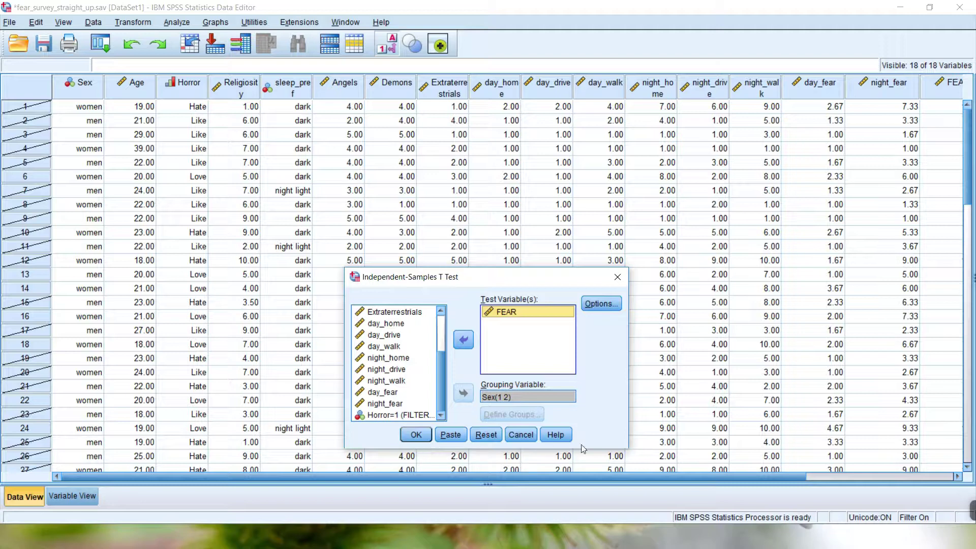
- Run the configured t test of FEAR by Sex and retitle its output heading "T-Test love horror"
{"action": "left_click", "coordinate": [417, 435]}
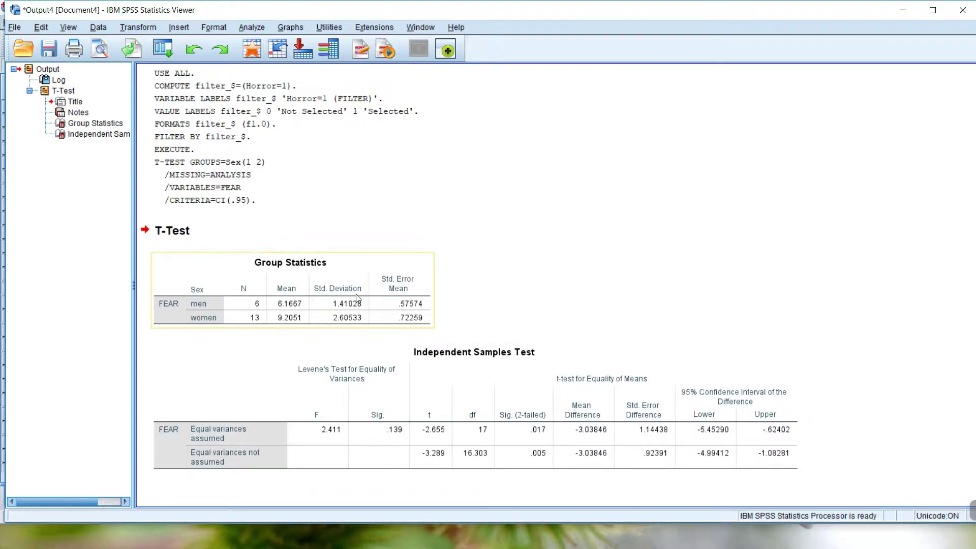
{"action": "left_click", "coordinate": [226, 231]}
{"action": "double_click", "coordinate": [225, 231]}
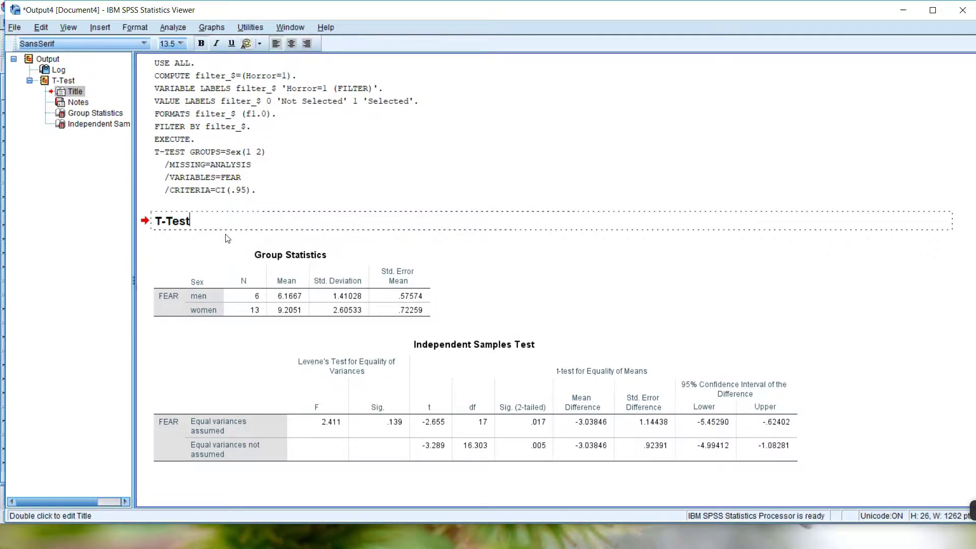
{"action": "type", "text": "lov"}
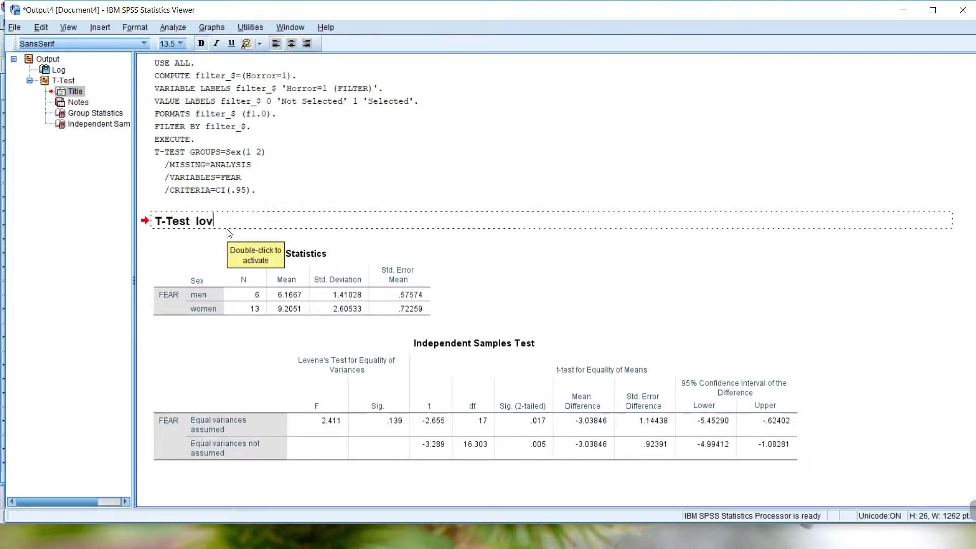
{"action": "type", "text": "e horror"}
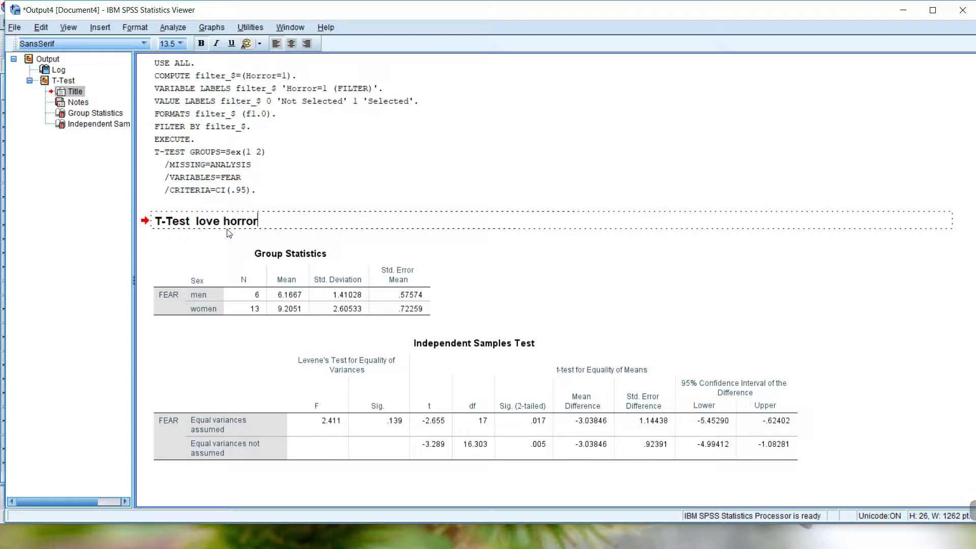
{"action": "left_click", "coordinate": [665, 294]}
{"action": "left_click", "coordinate": [665, 294]}
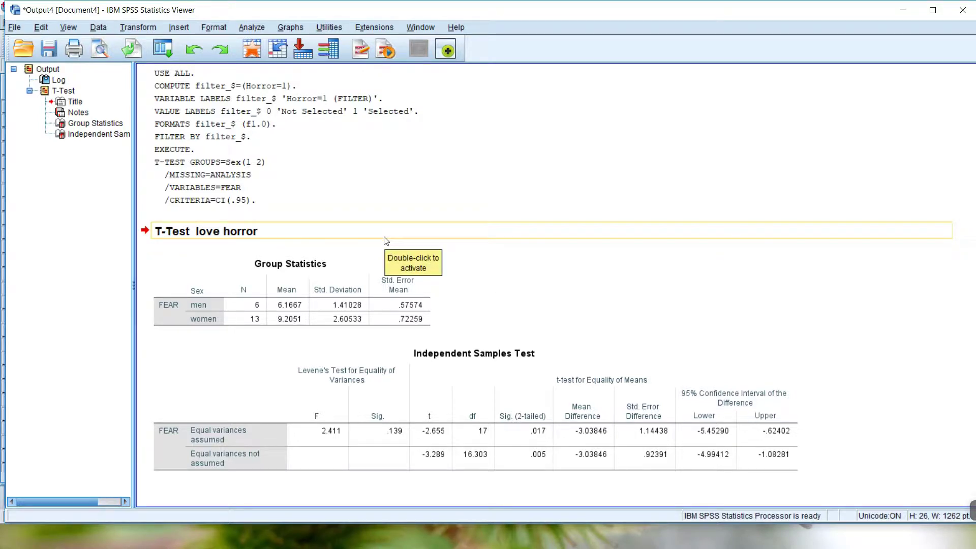
- Change the Select Cases condition to Horror=2 and apply the filter
{"action": "left_click", "coordinate": [96, 28]}
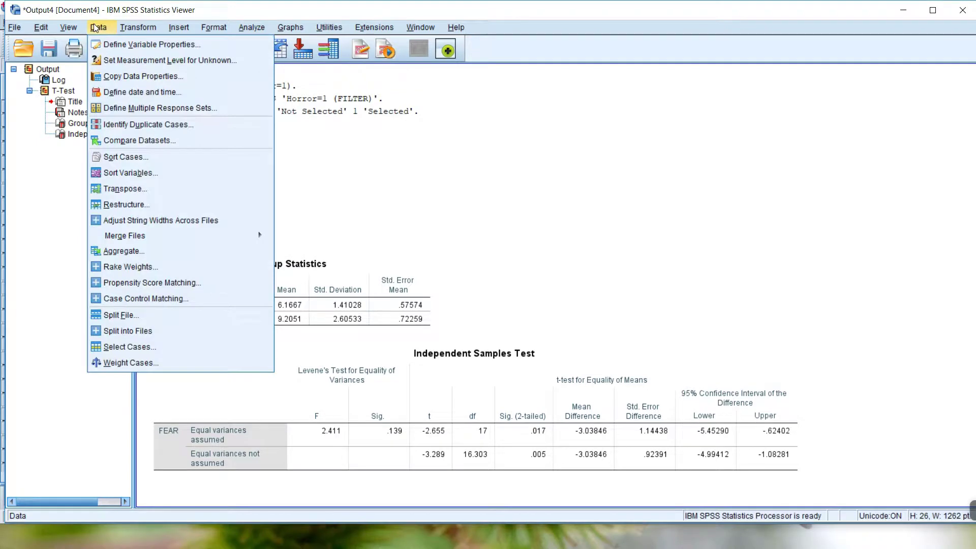
{"action": "left_click", "coordinate": [140, 347]}
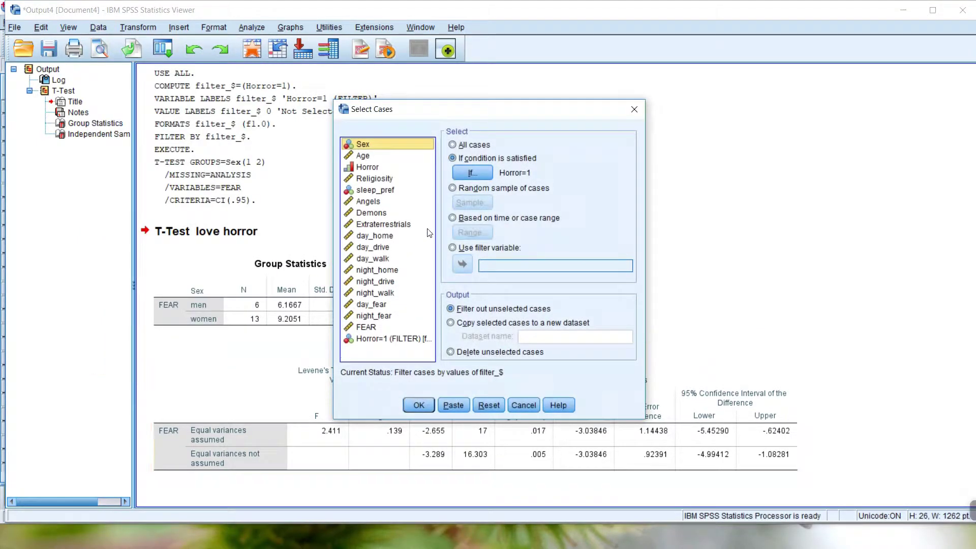
{"action": "left_click", "coordinate": [475, 173]}
{"action": "left_click", "coordinate": [429, 147]}
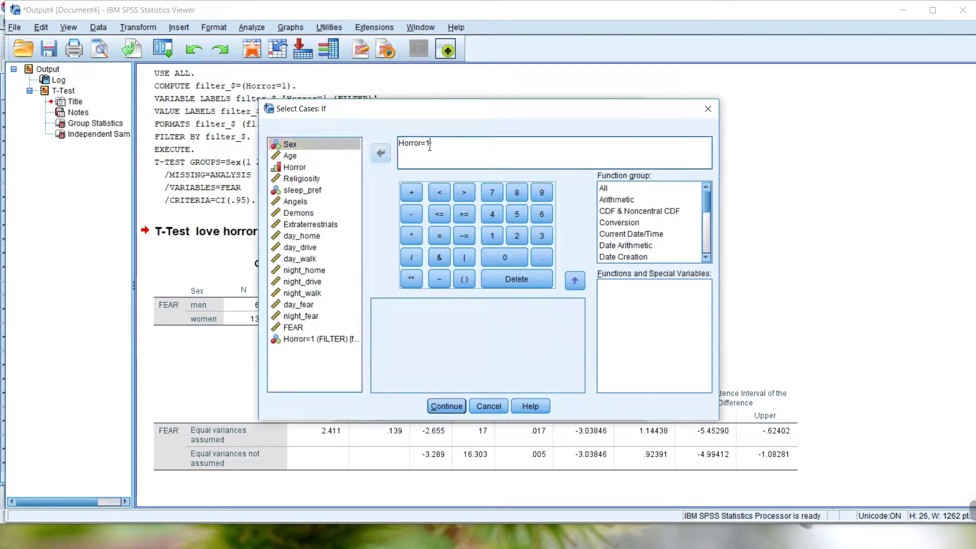
{"action": "key", "text": "BackSpace"}
{"action": "type", "text": "2"}
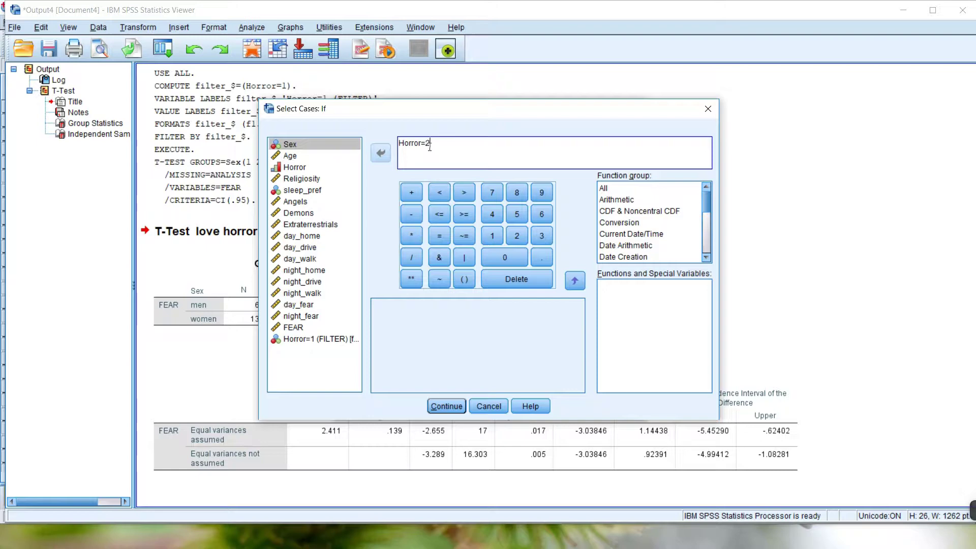
{"action": "left_click", "coordinate": [446, 406]}
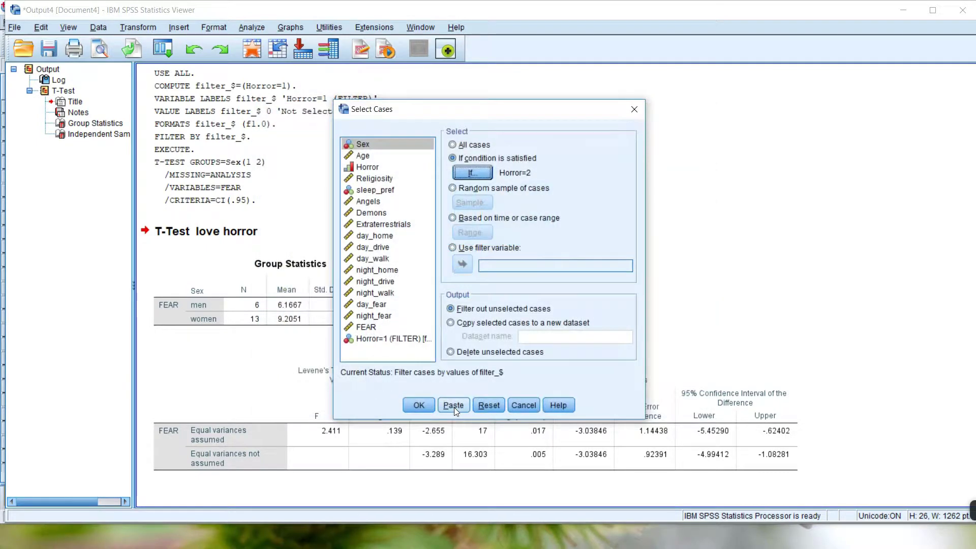
{"action": "left_click", "coordinate": [426, 406]}
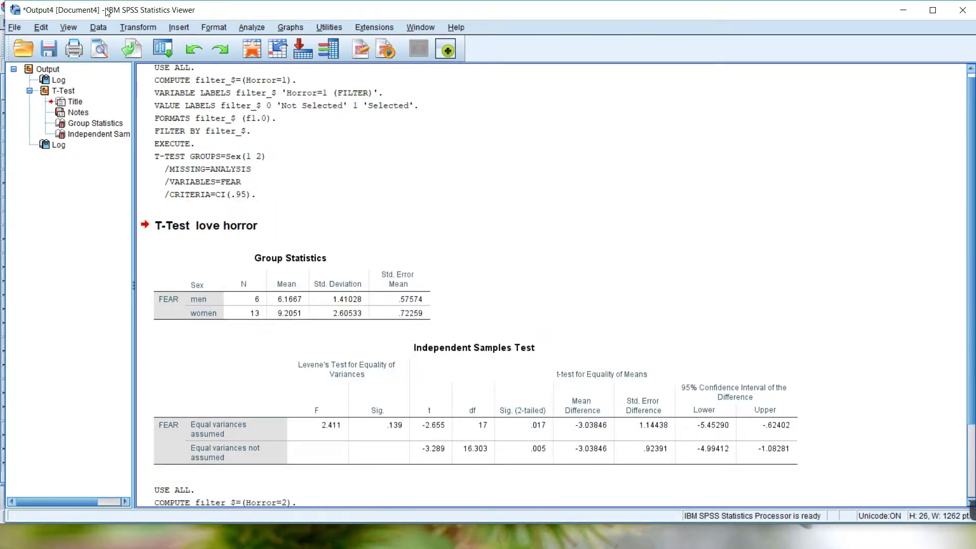
- Minimize the output window and rerun the Independent-Samples T Test of FEAR by Sex(1 2) on the Horror=2 cases
{"action": "left_click", "coordinate": [903, 10]}
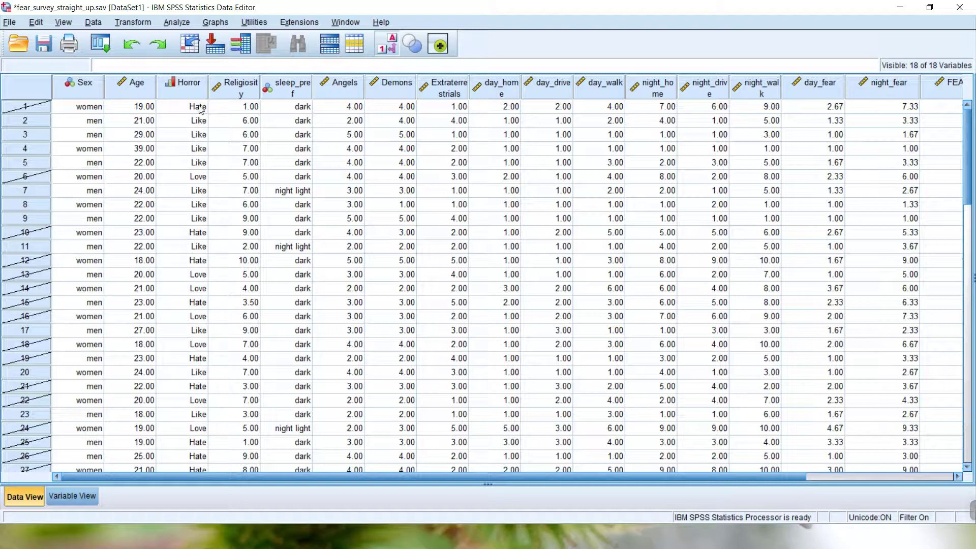
{"action": "left_click", "coordinate": [172, 22]}
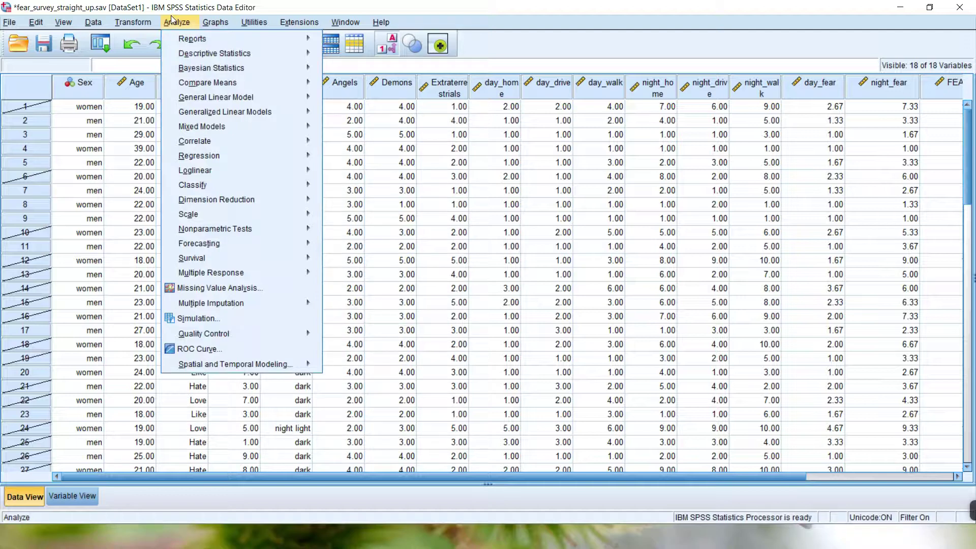
{"action": "mouse_move", "coordinate": [207, 86]}
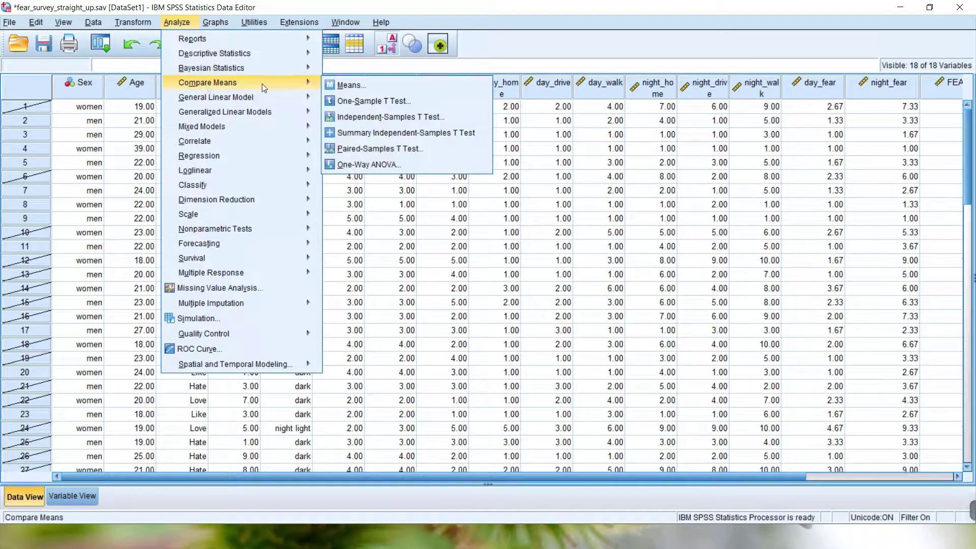
{"action": "left_click", "coordinate": [449, 117]}
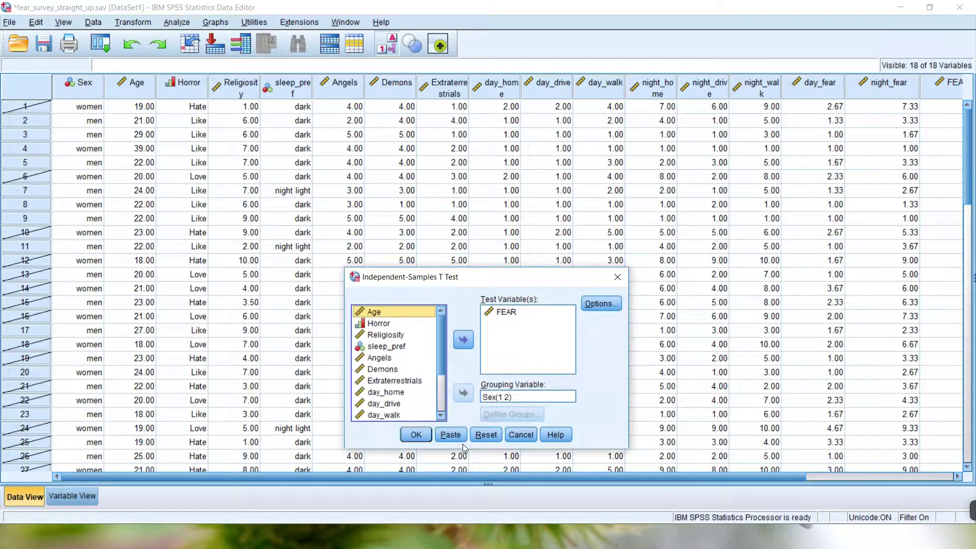
{"action": "left_click", "coordinate": [416, 435]}
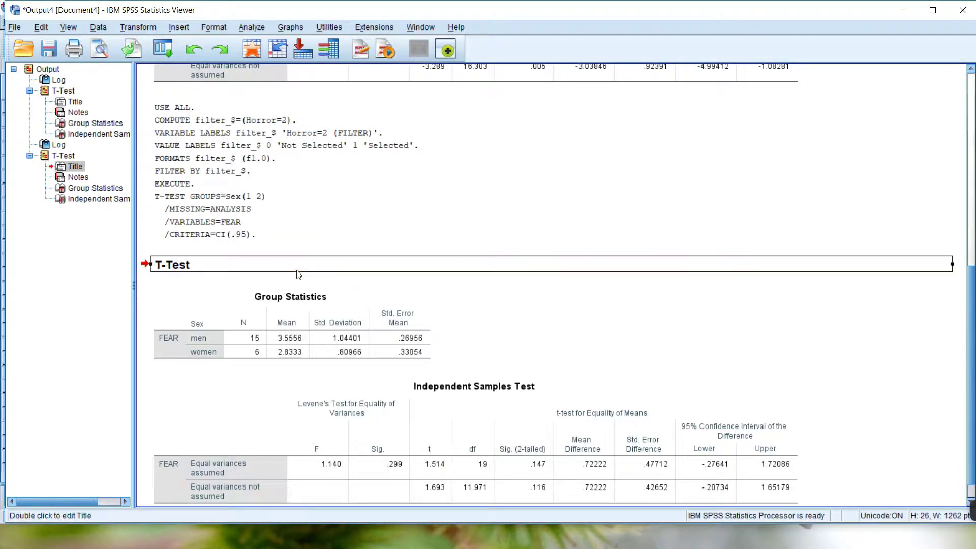
- Retitle the output heading of the Horror=2 t test as "T-Test like horror"
{"action": "double_click", "coordinate": [297, 271]}
{"action": "type", "text": "like horror"}
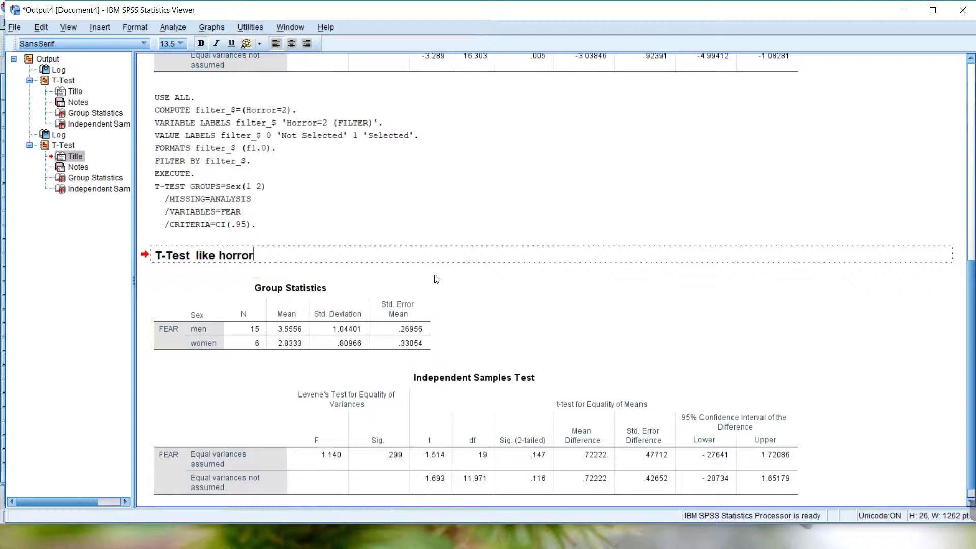
{"action": "left_click", "coordinate": [550, 330]}
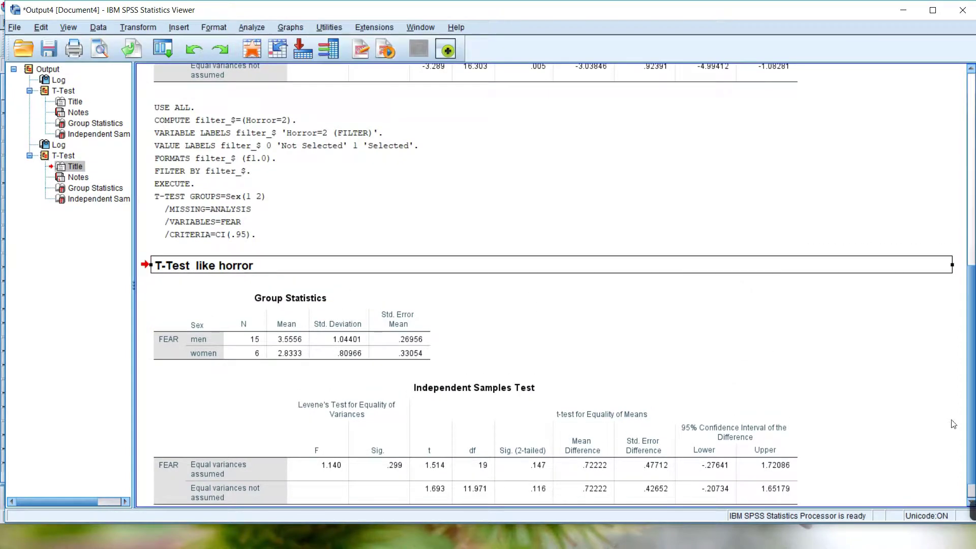
{"action": "scroll", "coordinate": [969, 488], "scroll_direction": "down", "scroll_amount": 1}
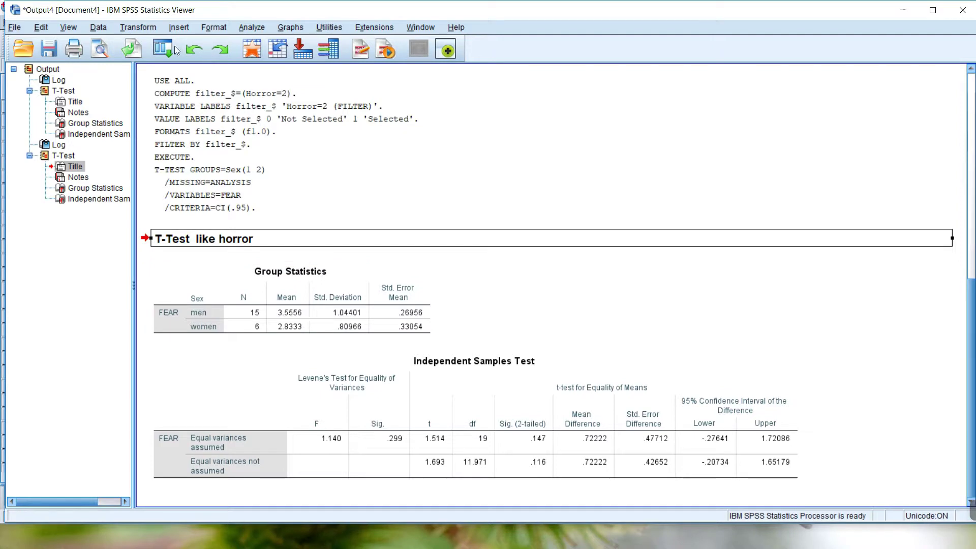
- Change the Select Cases condition to Horror=3 and apply the filter
{"action": "left_click", "coordinate": [98, 27]}
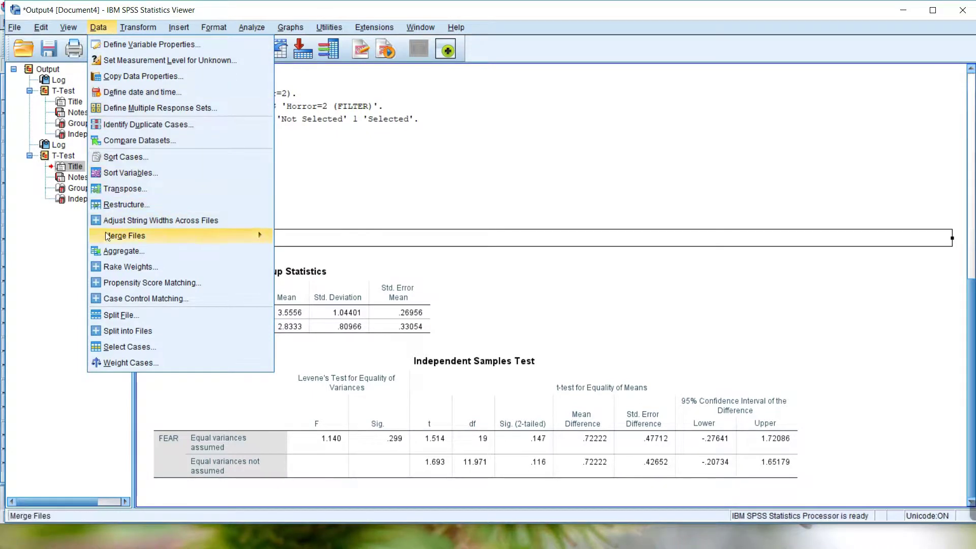
{"action": "left_click", "coordinate": [155, 350]}
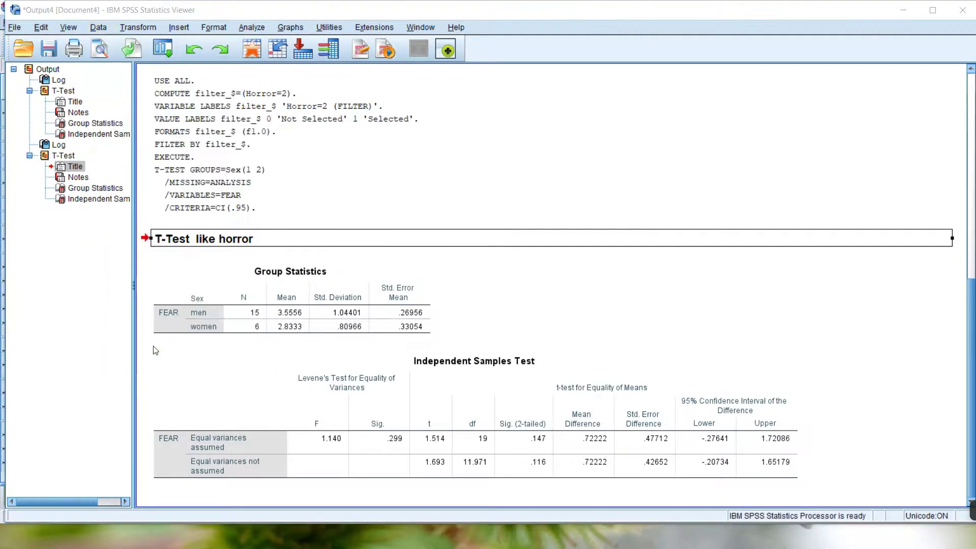
{"action": "left_click", "coordinate": [477, 174]}
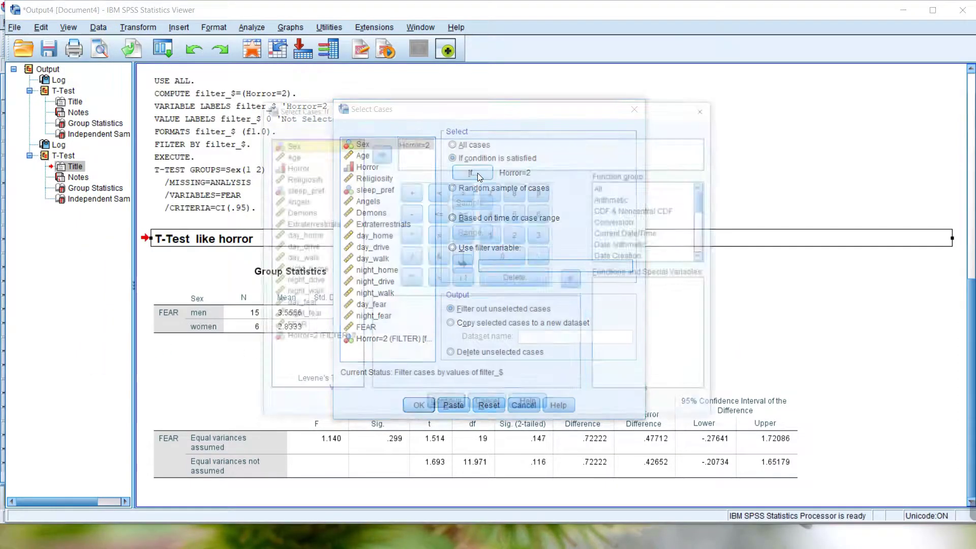
{"action": "key", "text": "BackSpace"}
{"action": "type", "text": "3"}
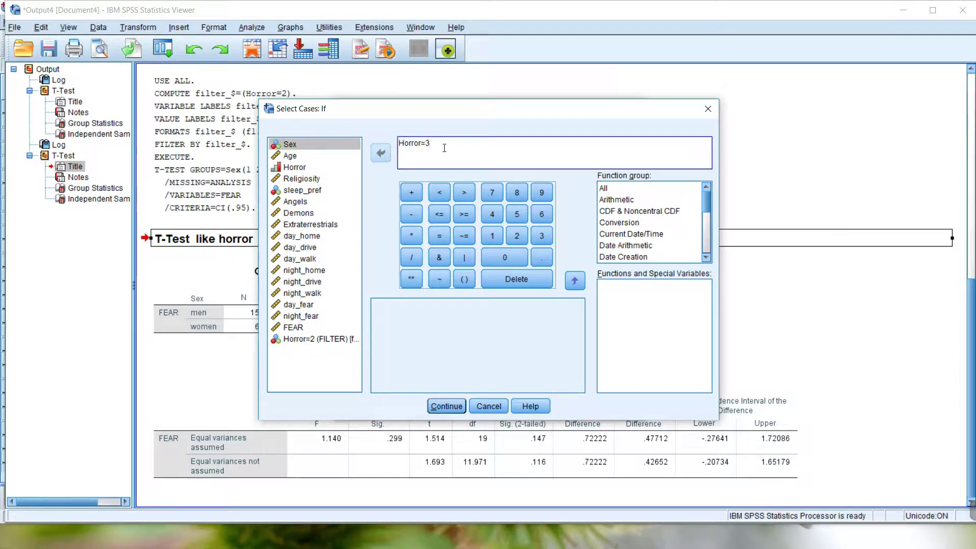
{"action": "left_click", "coordinate": [440, 410]}
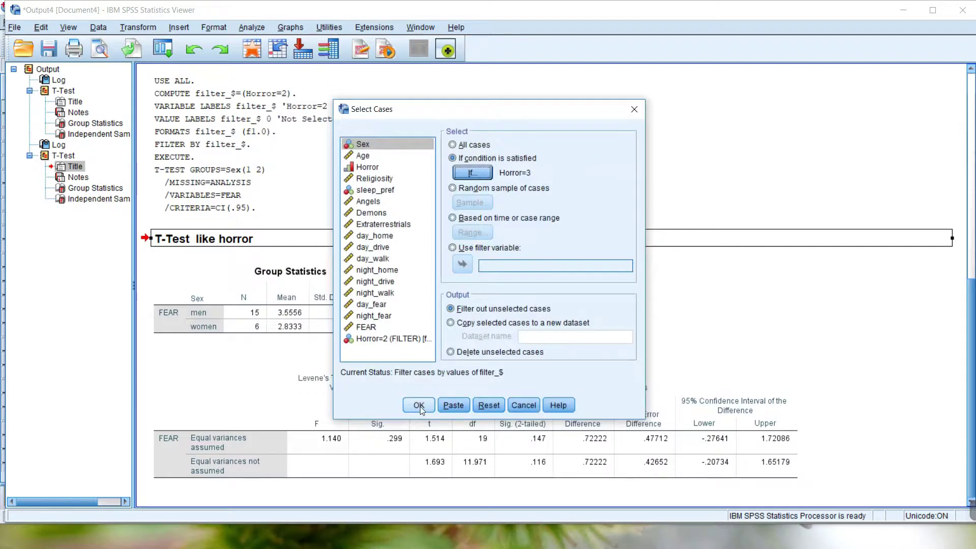
{"action": "left_click", "coordinate": [418, 405]}
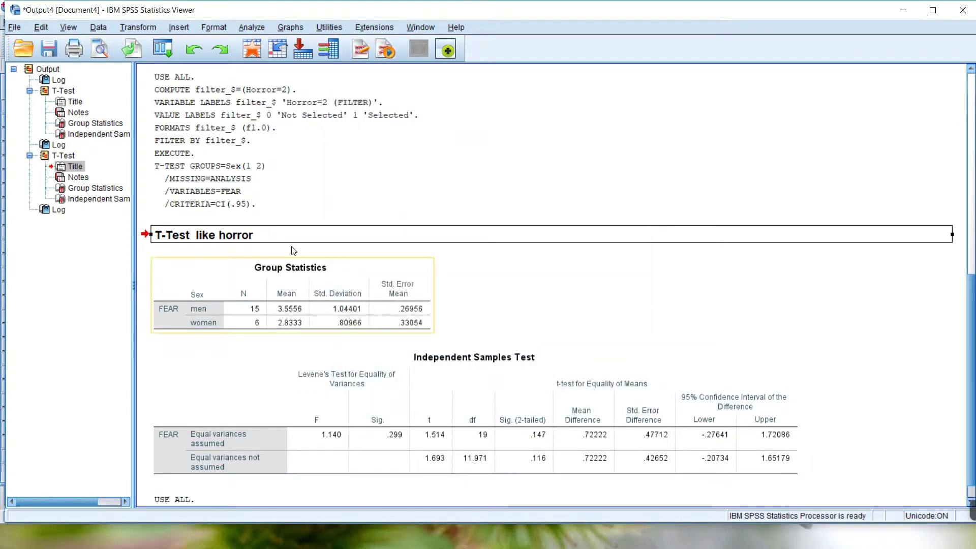
- Minimize the output window and rerun the Independent-Samples T Test of FEAR by Sex(1 2) on the Horror=3 cases
{"action": "left_click", "coordinate": [903, 10]}
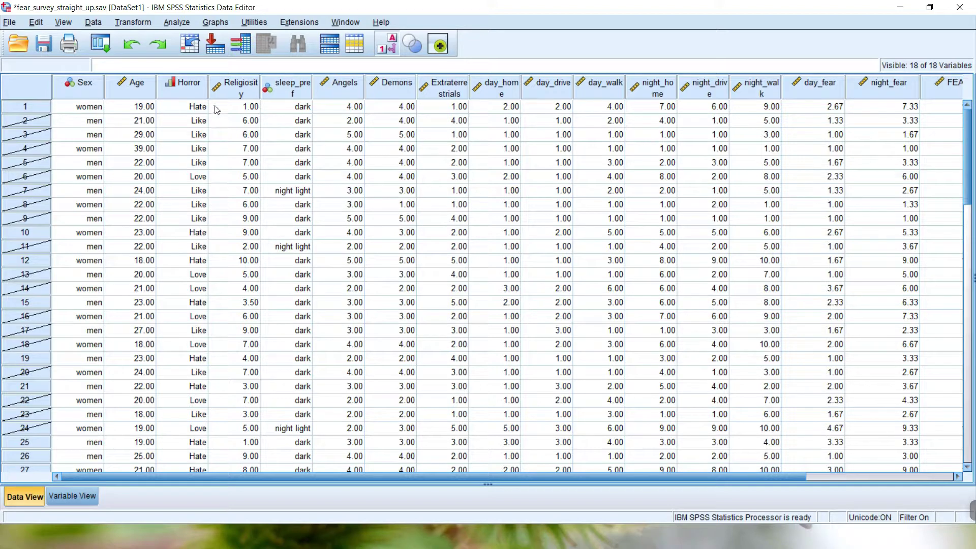
{"action": "left_click", "coordinate": [178, 23]}
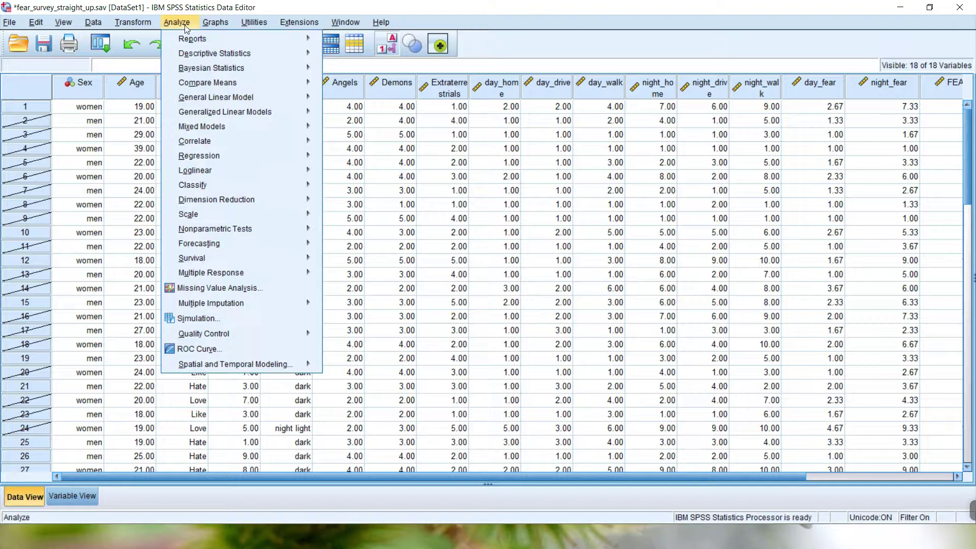
{"action": "mouse_move", "coordinate": [204, 83]}
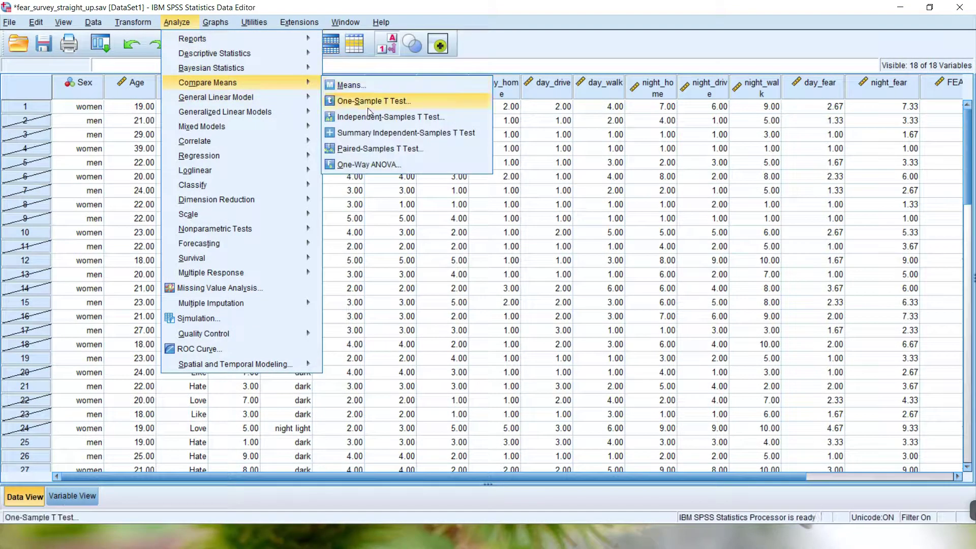
{"action": "left_click", "coordinate": [411, 117]}
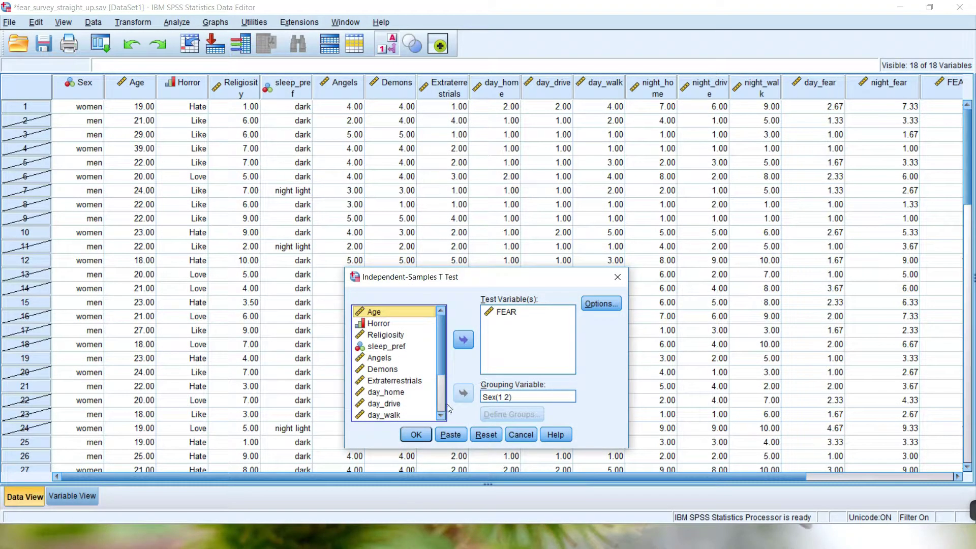
{"action": "left_click", "coordinate": [420, 435]}
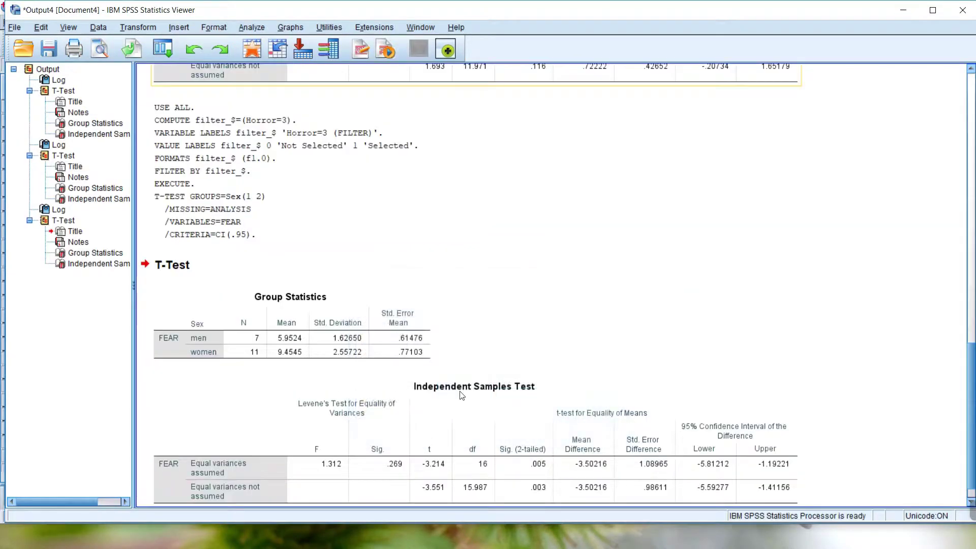
- Retitle the output heading of the Horror=3 t test as "T-Test hate movies"
{"action": "left_click", "coordinate": [229, 265]}
{"action": "double_click", "coordinate": [229, 261]}
{"action": "type", "text": "hate"}
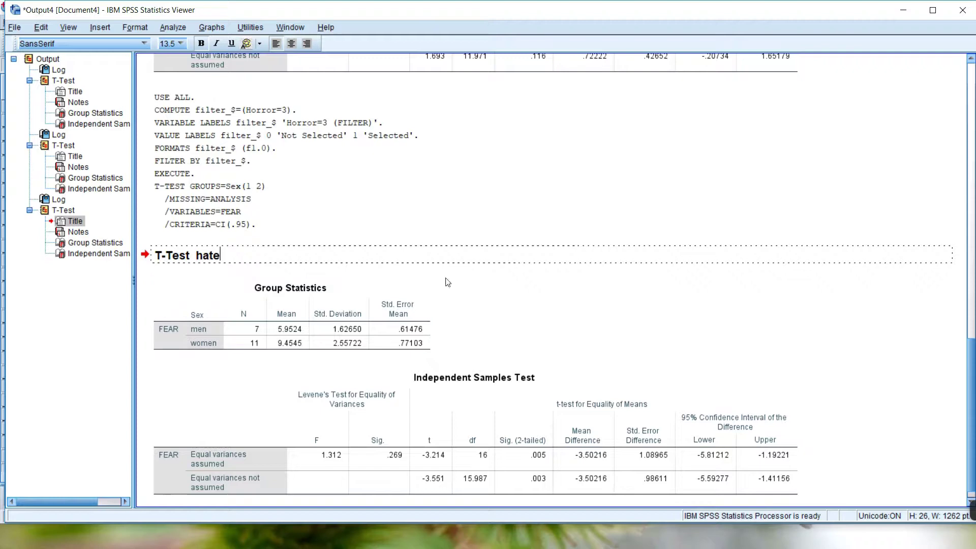
{"action": "type", "text": " movies"}
{"action": "left_click", "coordinate": [513, 293]}
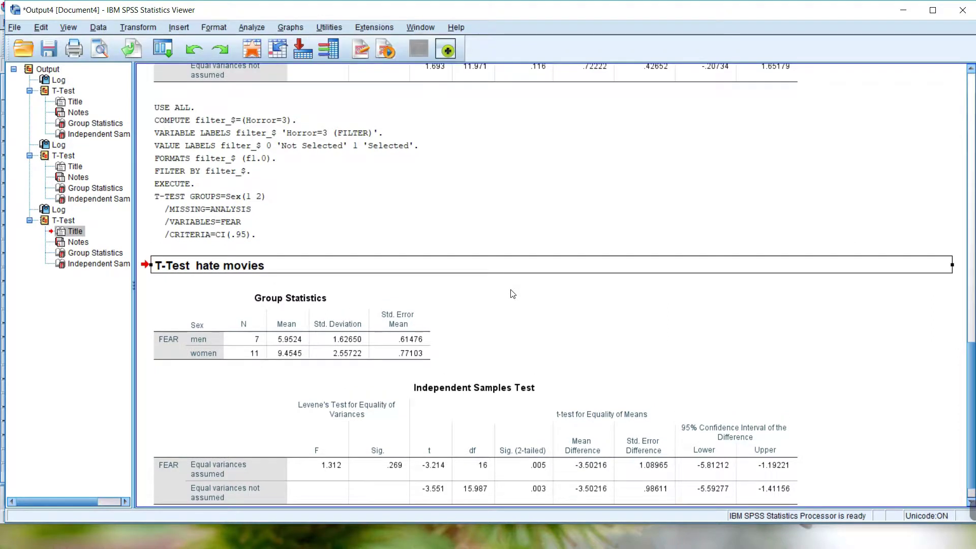
{"action": "scroll", "coordinate": [559, 285], "scroll_direction": "down", "scroll_amount": 1}
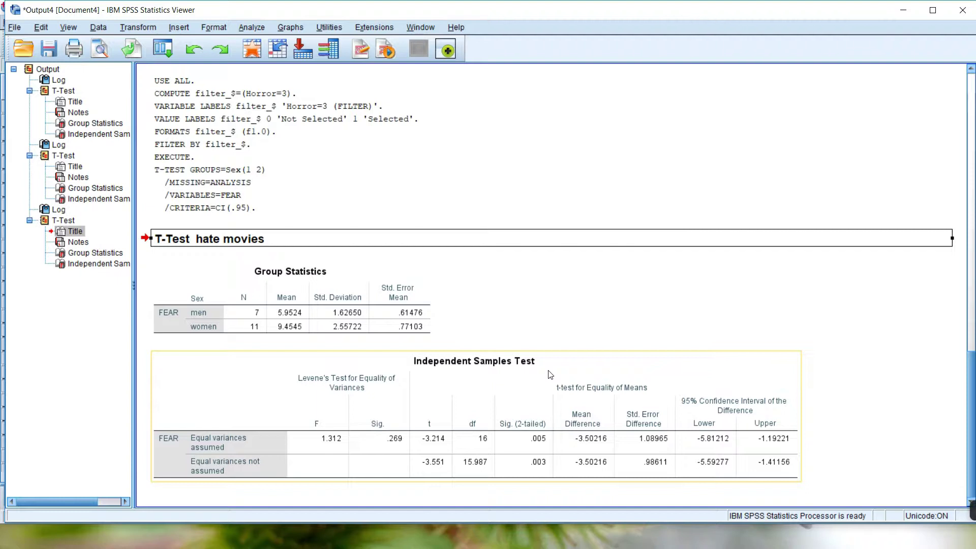
- Reset the Select Cases settings, enter the condition Sex=1 and apply the filter
{"action": "left_click", "coordinate": [99, 28]}
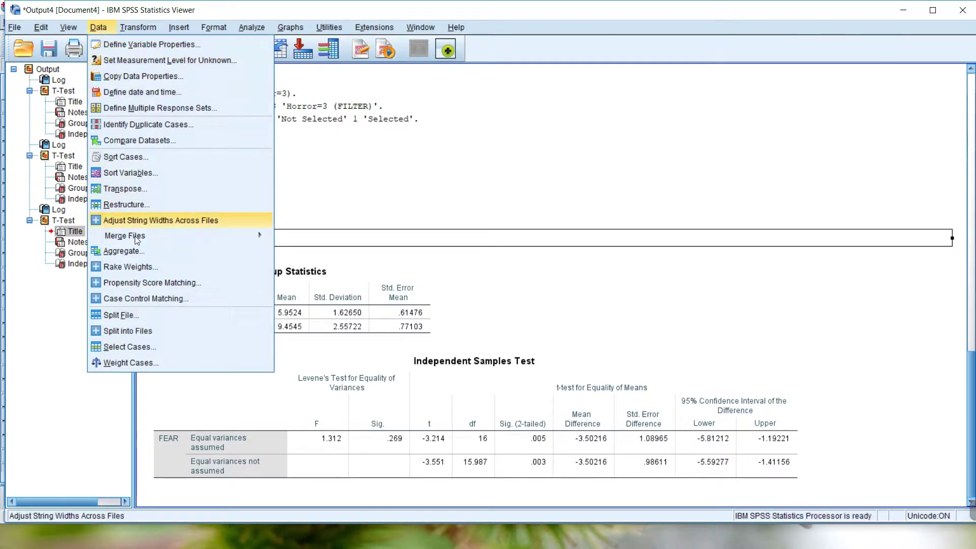
{"action": "left_click", "coordinate": [137, 349]}
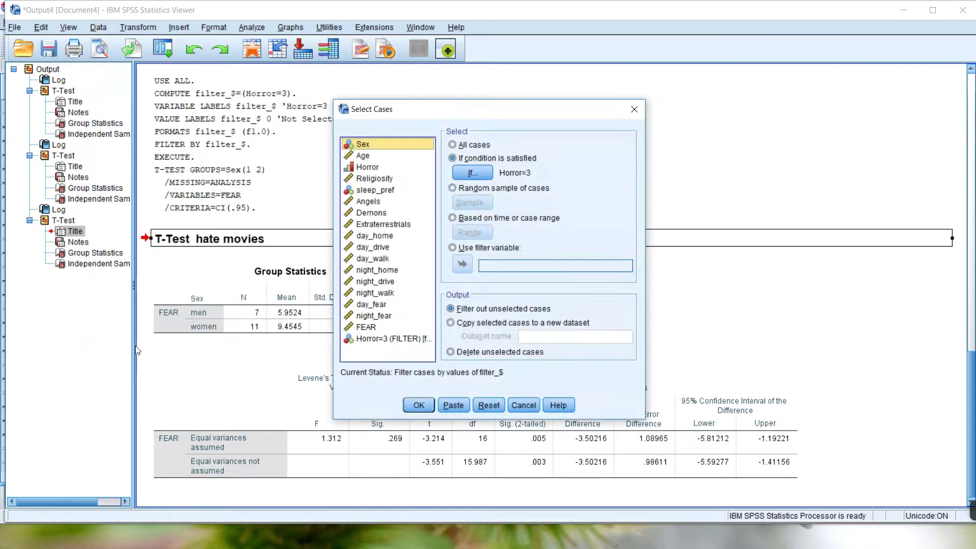
{"action": "left_click", "coordinate": [482, 406]}
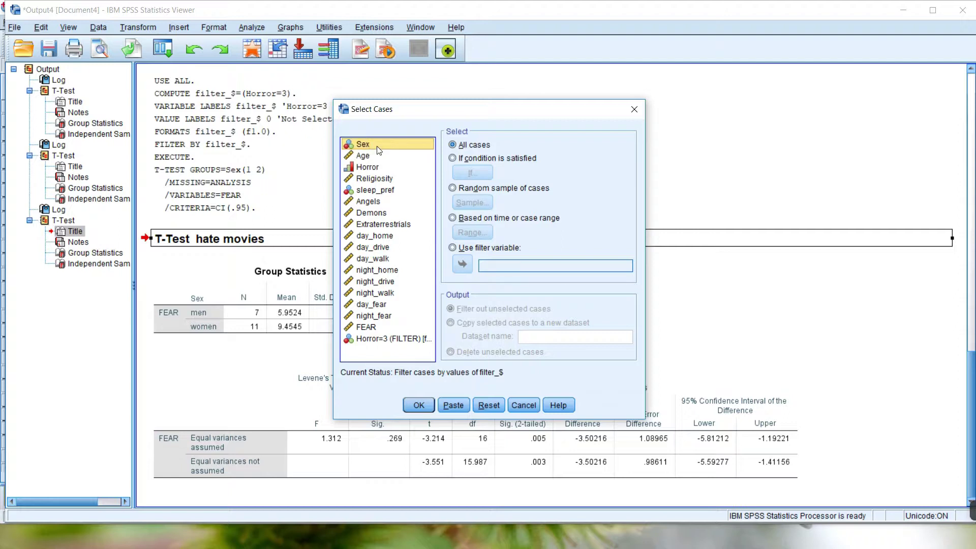
{"action": "left_click", "coordinate": [452, 158]}
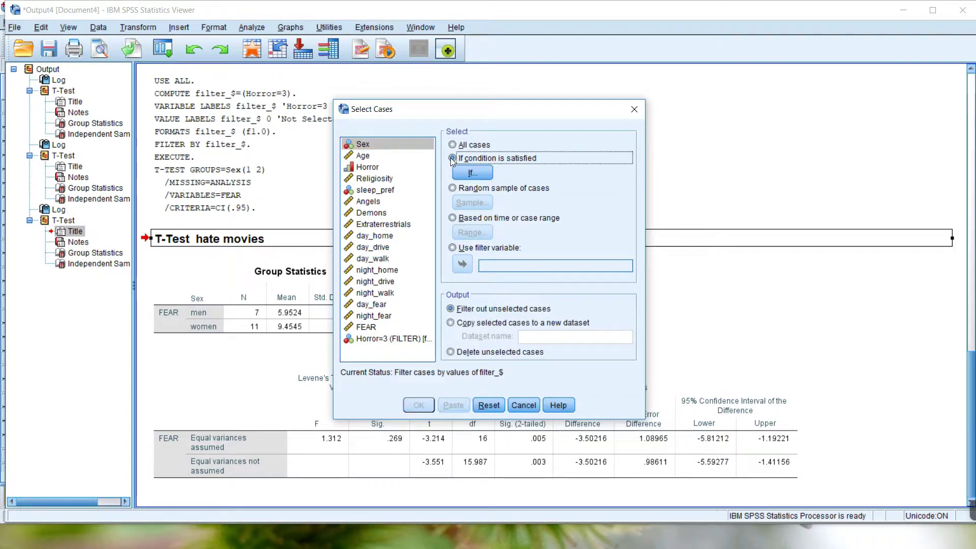
{"action": "left_click", "coordinate": [483, 176]}
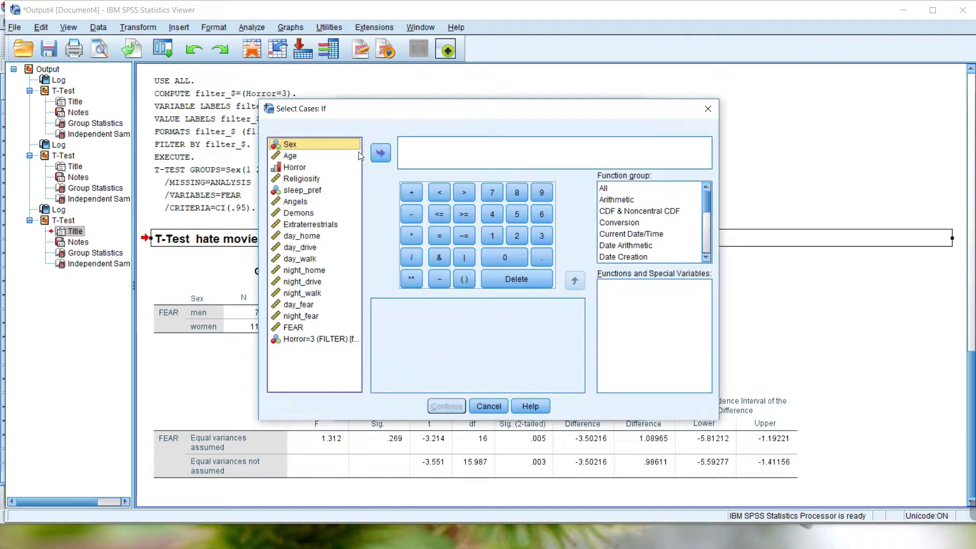
{"action": "left_click", "coordinate": [381, 153]}
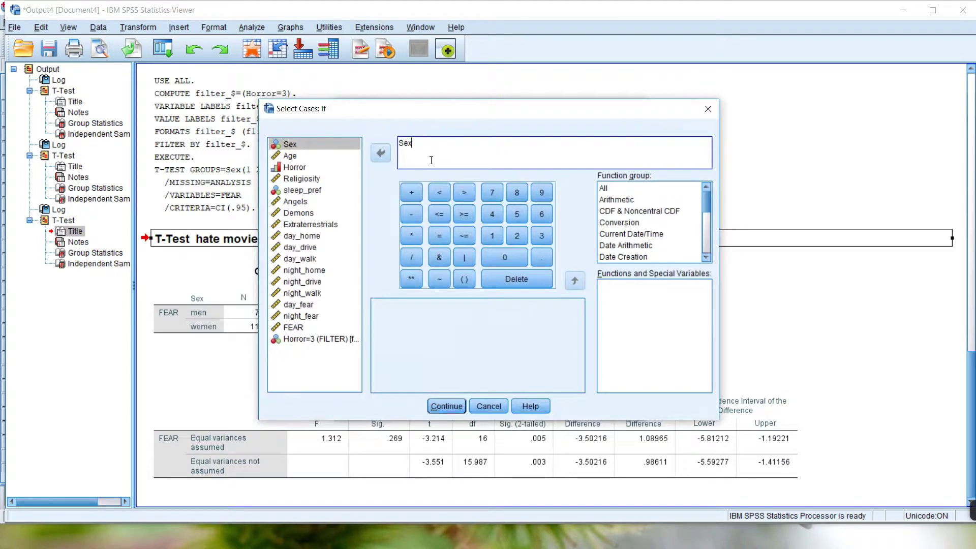
{"action": "type", "text": "="}
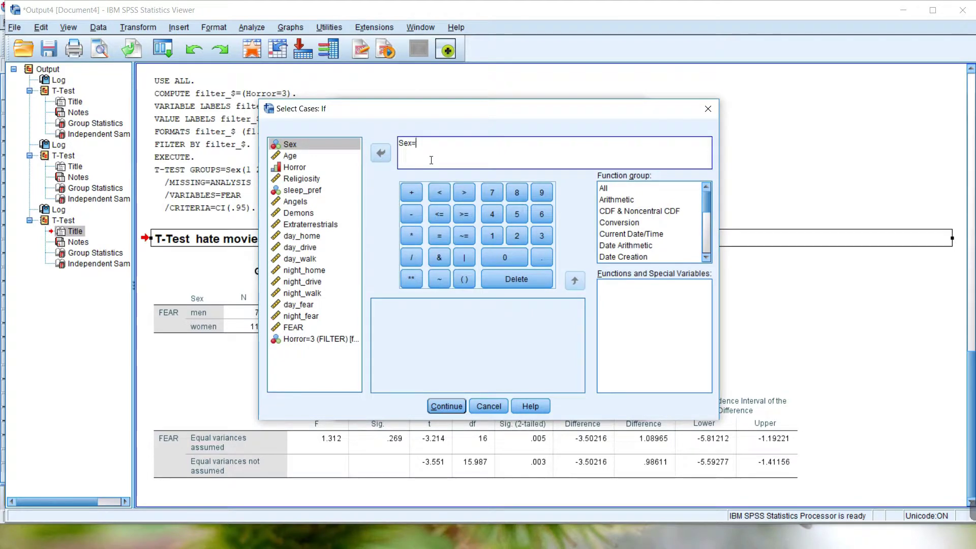
{"action": "type", "text": "1"}
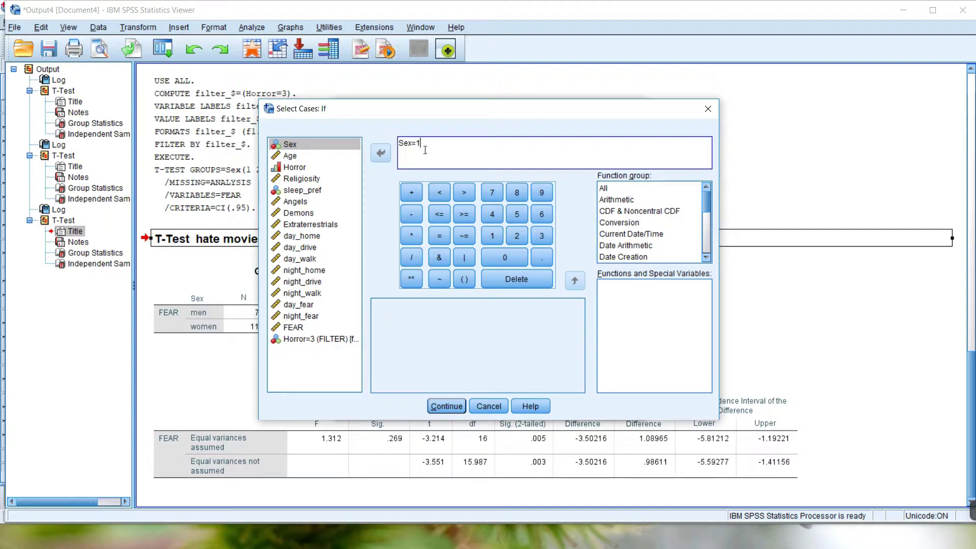
{"action": "left_click", "coordinate": [447, 407]}
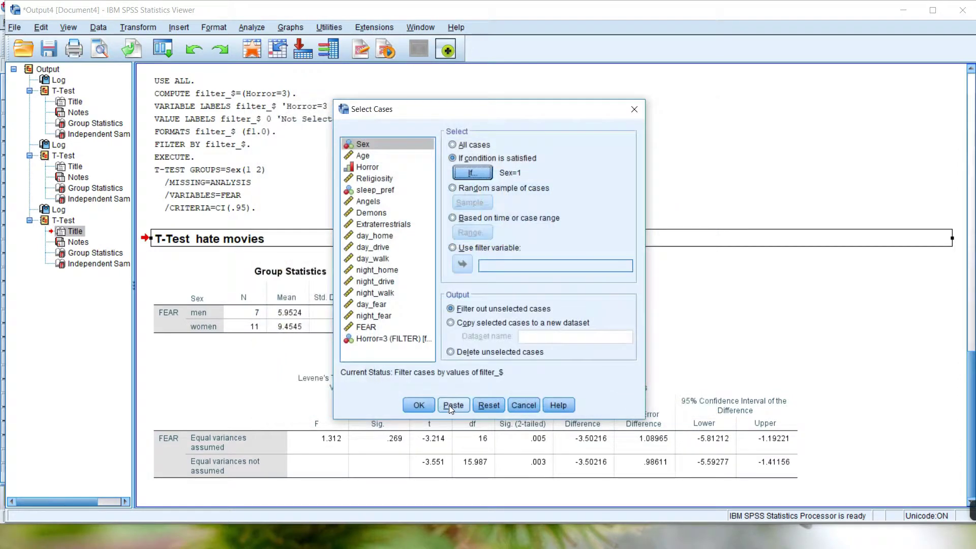
{"action": "left_click", "coordinate": [418, 405]}
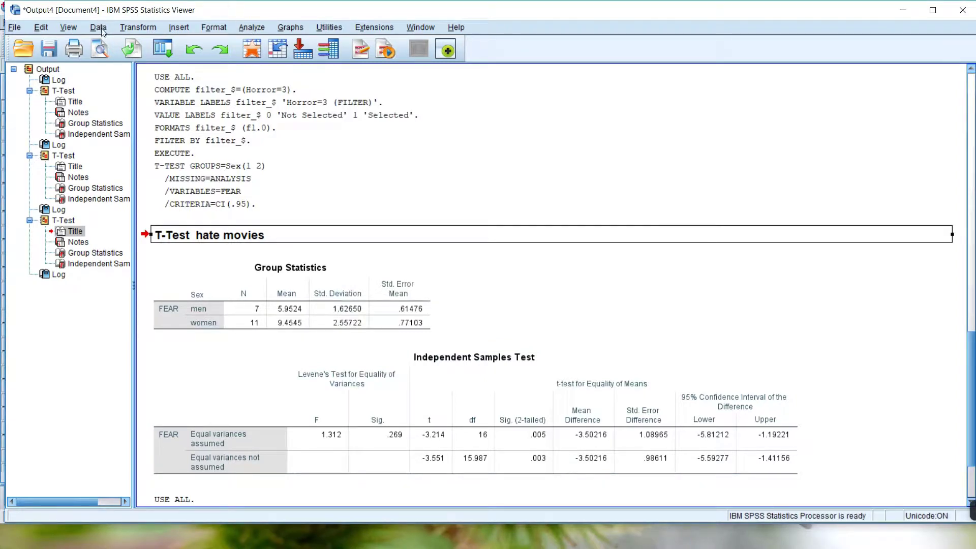
- Minimize the output window and set up a One-Way ANOVA with FEAR as the dependent variable and Horror as the factor
{"action": "left_click", "coordinate": [900, 11]}
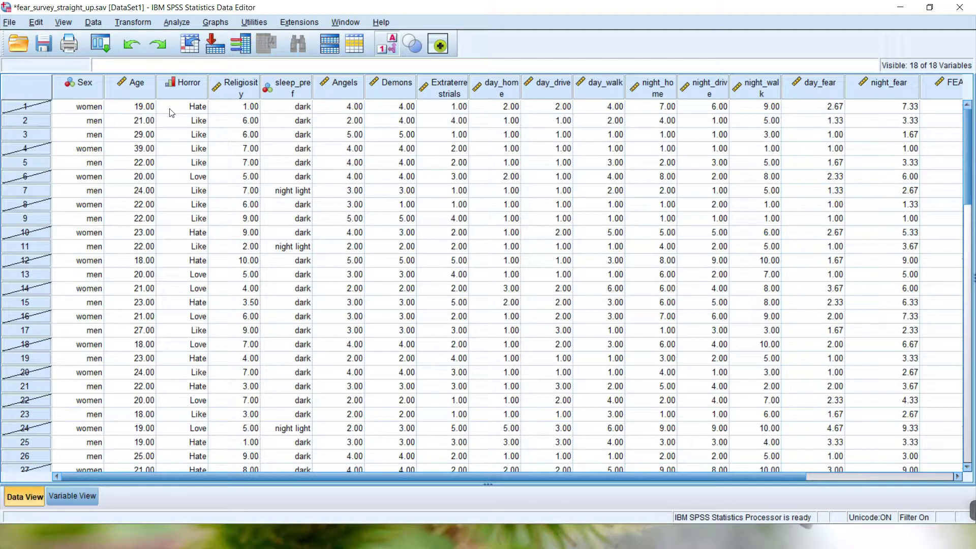
{"action": "left_click", "coordinate": [177, 22]}
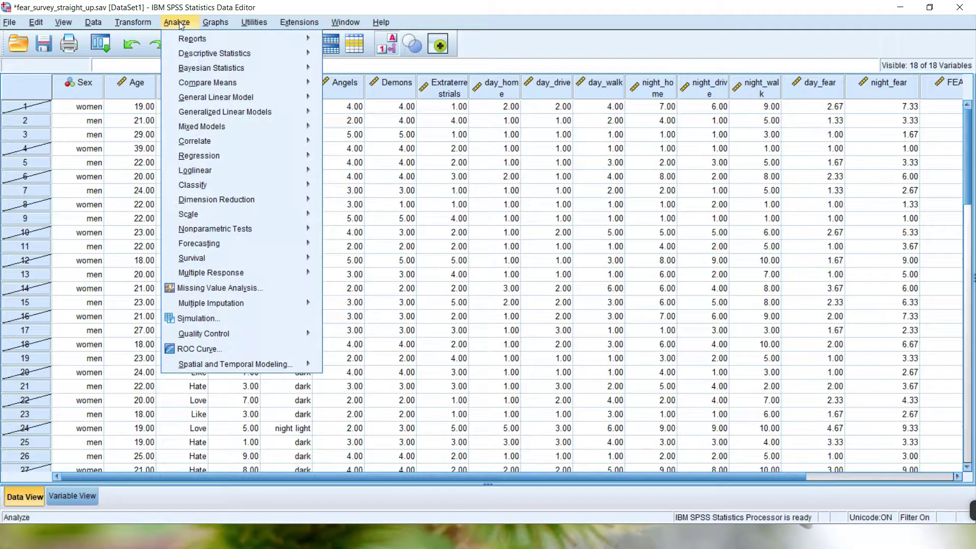
{"action": "mouse_move", "coordinate": [210, 83]}
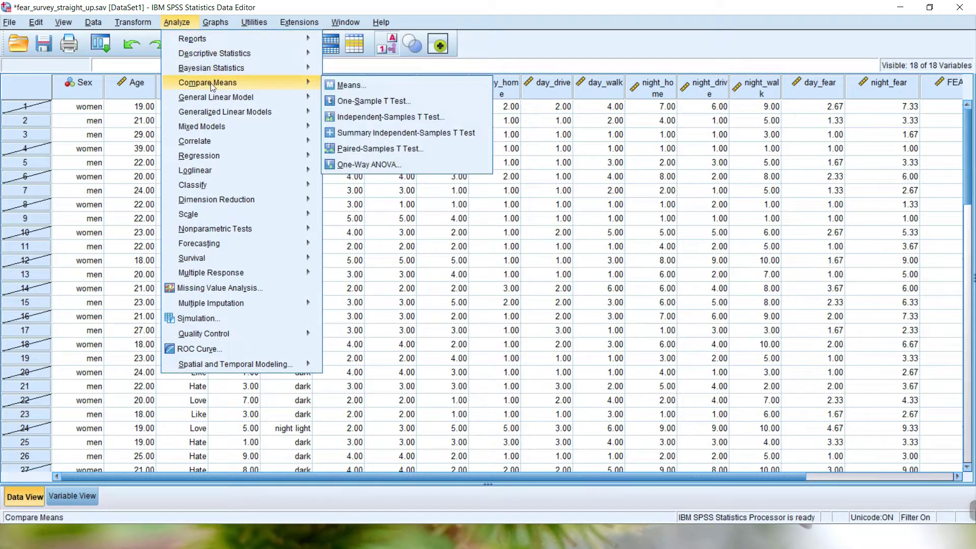
{"action": "left_click", "coordinate": [379, 167]}
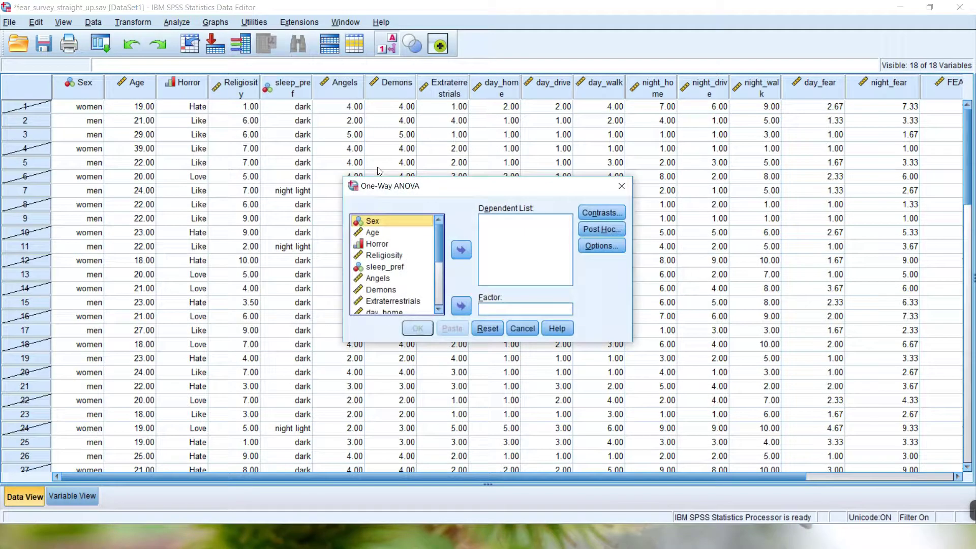
{"action": "left_click_drag", "start_coordinate": [440, 241], "coordinate": [445, 283]}
{"action": "left_click", "coordinate": [382, 298]}
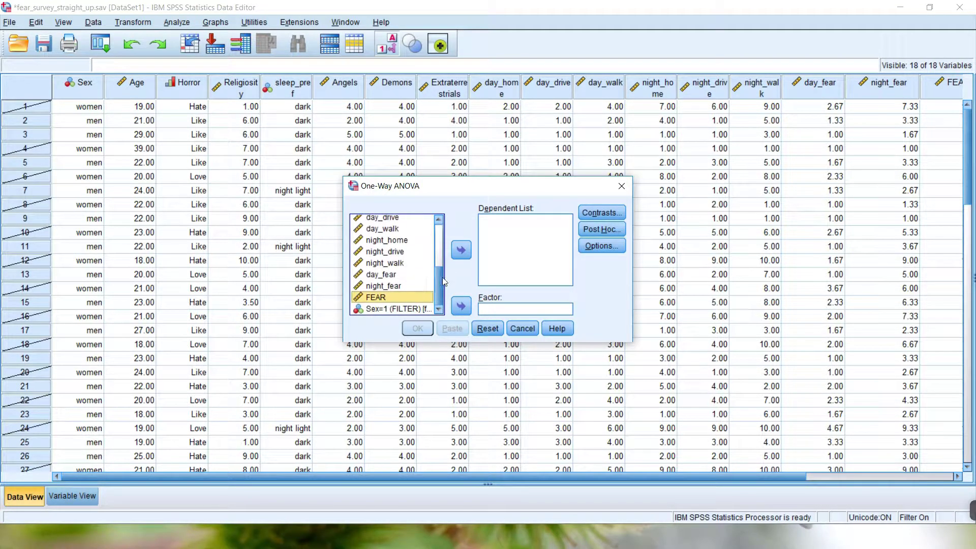
{"action": "left_click", "coordinate": [461, 250]}
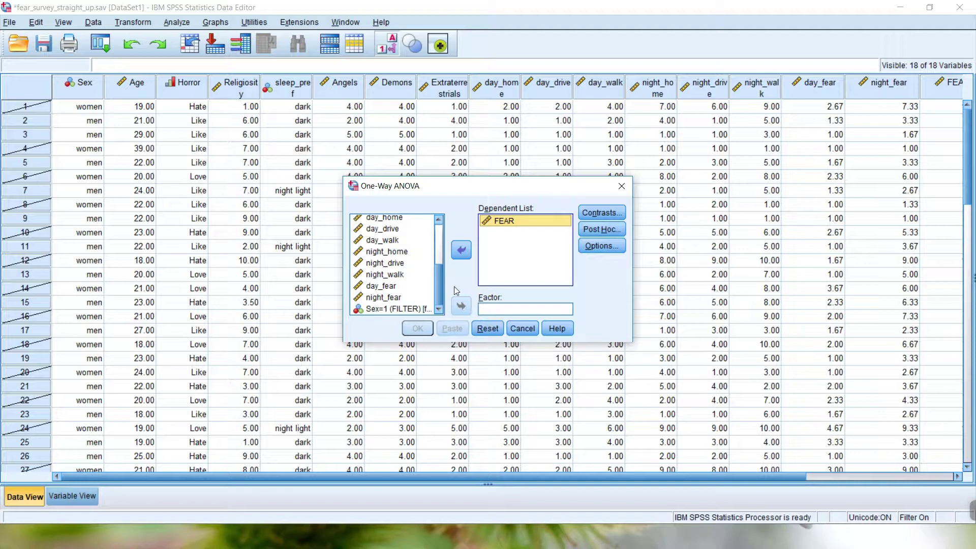
{"action": "left_click_drag", "start_coordinate": [438, 292], "coordinate": [431, 241]}
{"action": "left_click", "coordinate": [376, 243]}
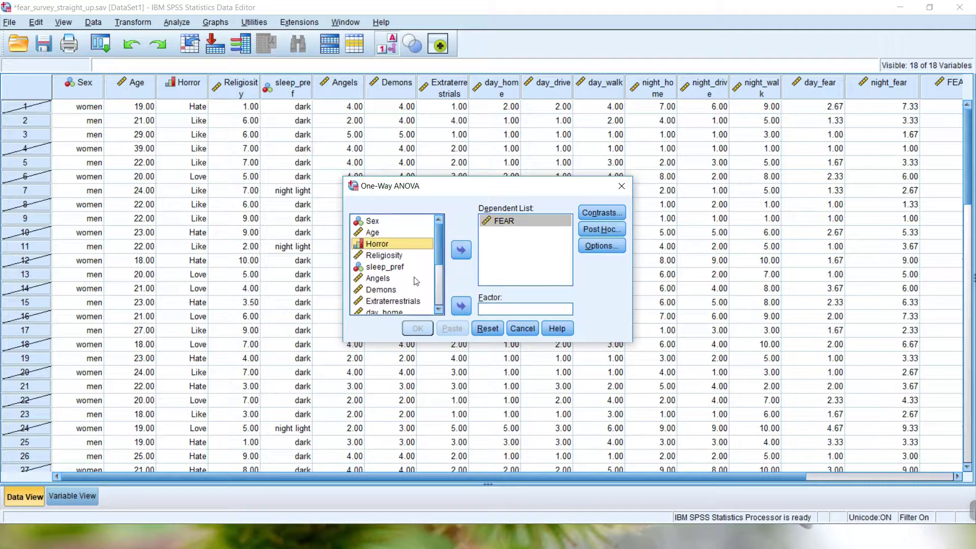
{"action": "left_click", "coordinate": [460, 306]}
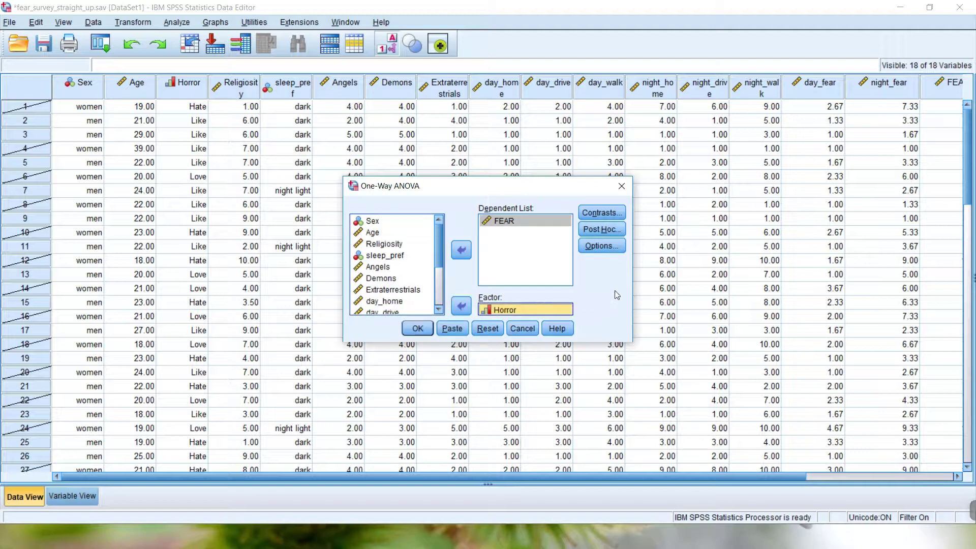
- Add the LSD, Scheffe and Tukey post hoc comparisons to the One-Way ANOVA
{"action": "left_click", "coordinate": [609, 231]}
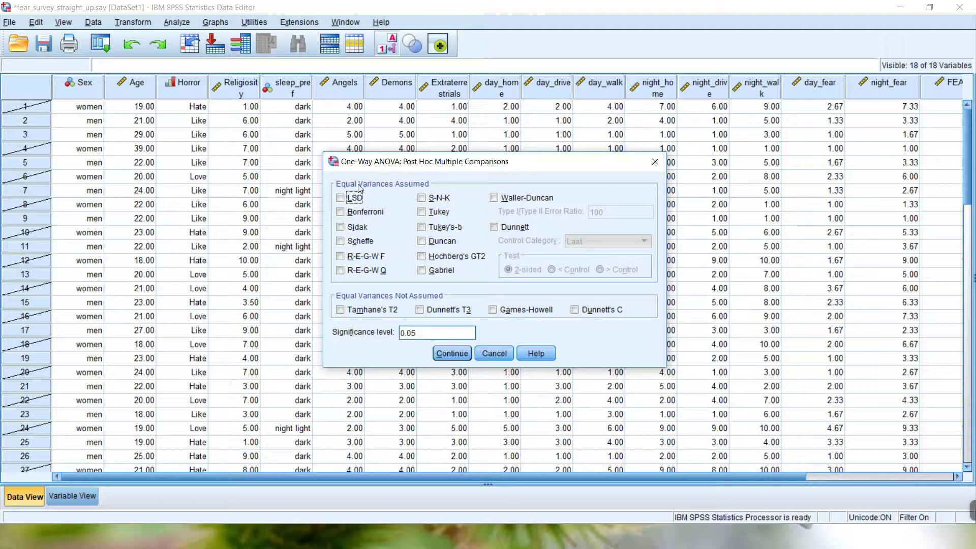
{"action": "left_click", "coordinate": [341, 198]}
{"action": "left_click", "coordinate": [346, 242]}
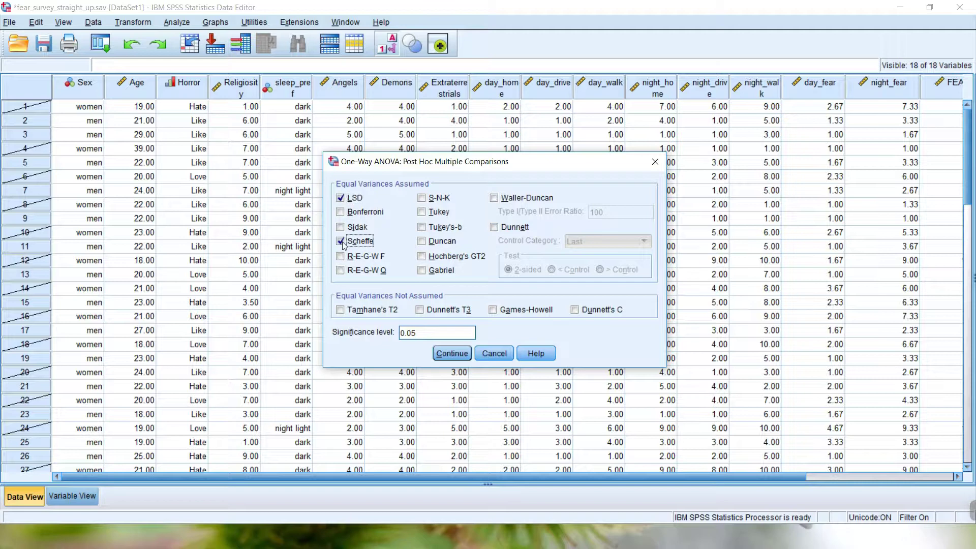
{"action": "left_click", "coordinate": [424, 213]}
{"action": "left_click", "coordinate": [424, 212]}
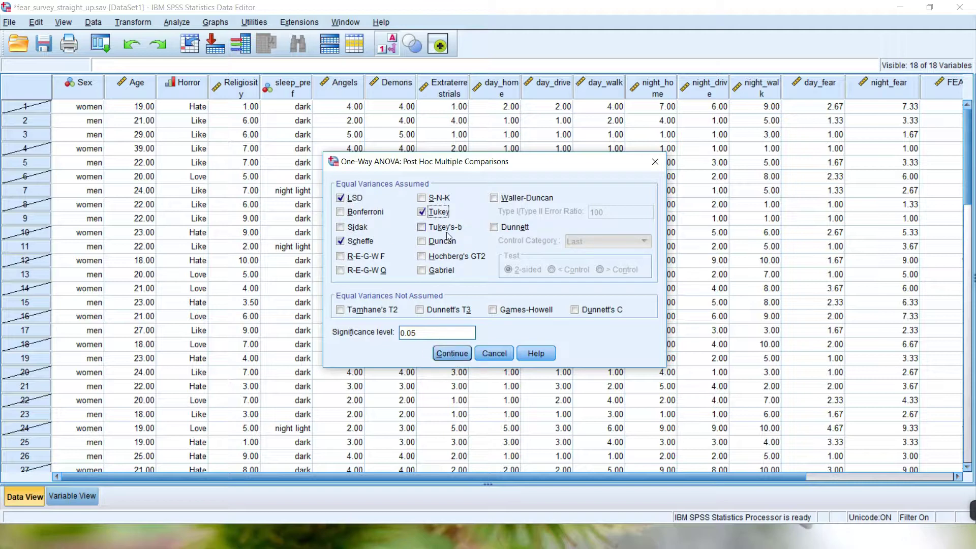
{"action": "left_click", "coordinate": [451, 354]}
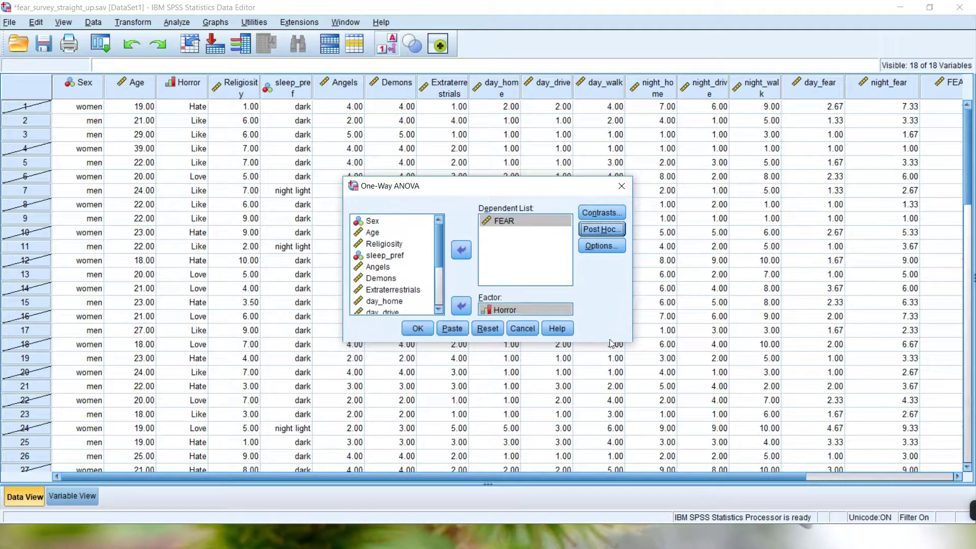
- Include descriptive statistics in the One-Way ANOVA and run the analysis
{"action": "left_click", "coordinate": [599, 247]}
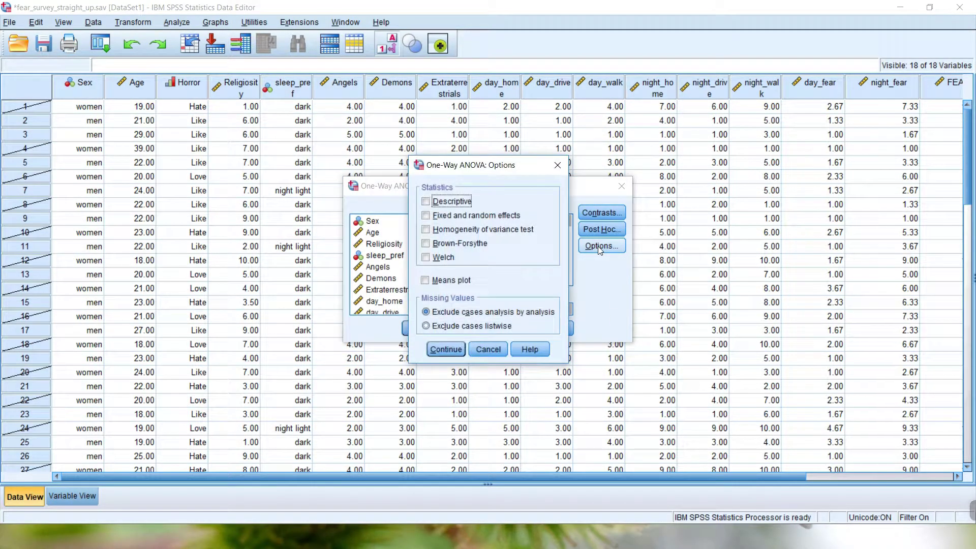
{"action": "left_click", "coordinate": [426, 202]}
{"action": "left_click", "coordinate": [446, 349]}
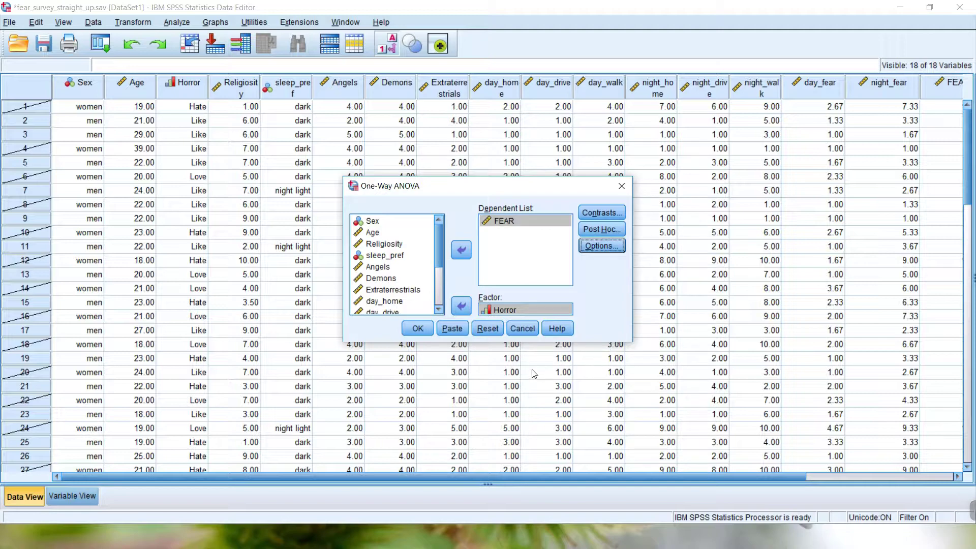
{"action": "left_click", "coordinate": [418, 329]}
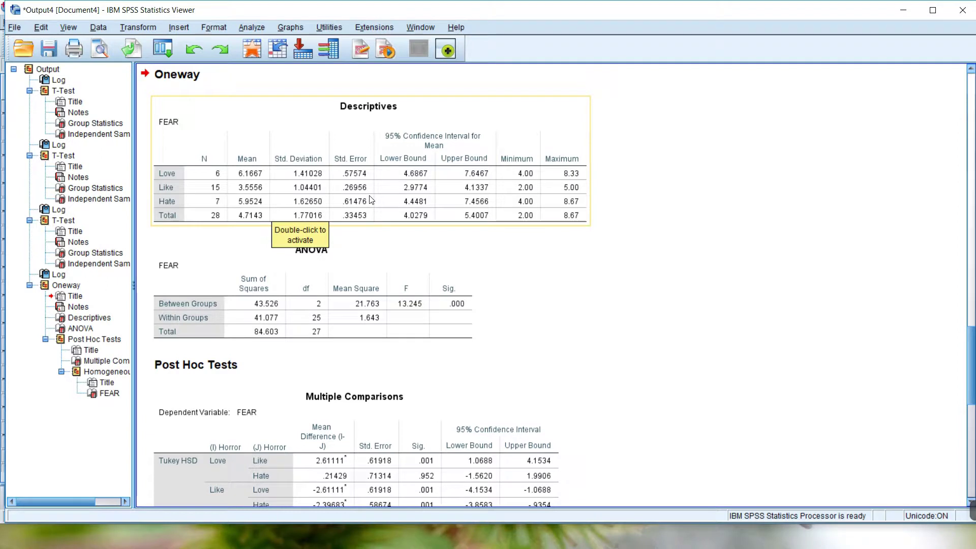
- Retitle the output heading of the Sex=1 ANOVA as "Oneway men"
{"action": "scroll", "coordinate": [658, 346], "scroll_direction": "down", "scroll_amount": 2}
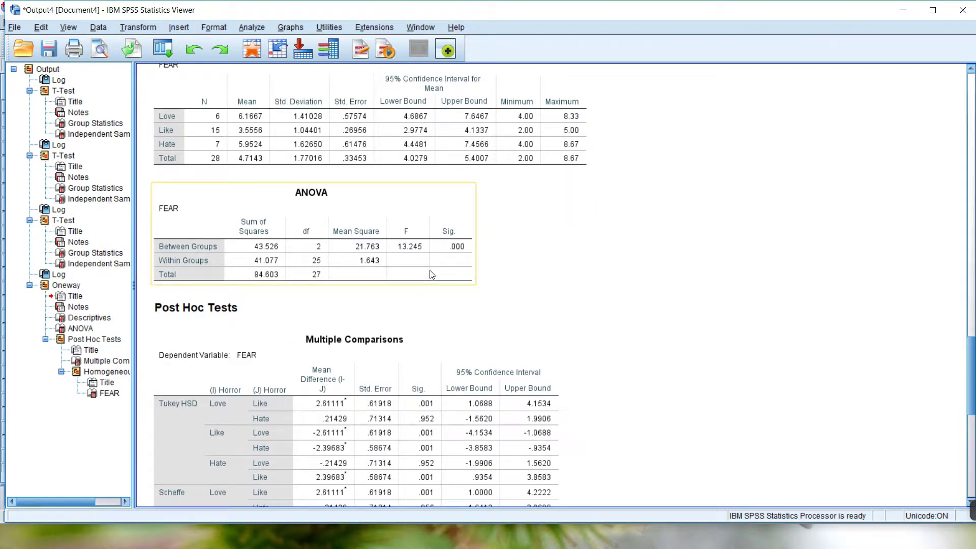
{"action": "scroll", "coordinate": [432, 269], "scroll_direction": "up", "scroll_amount": 4}
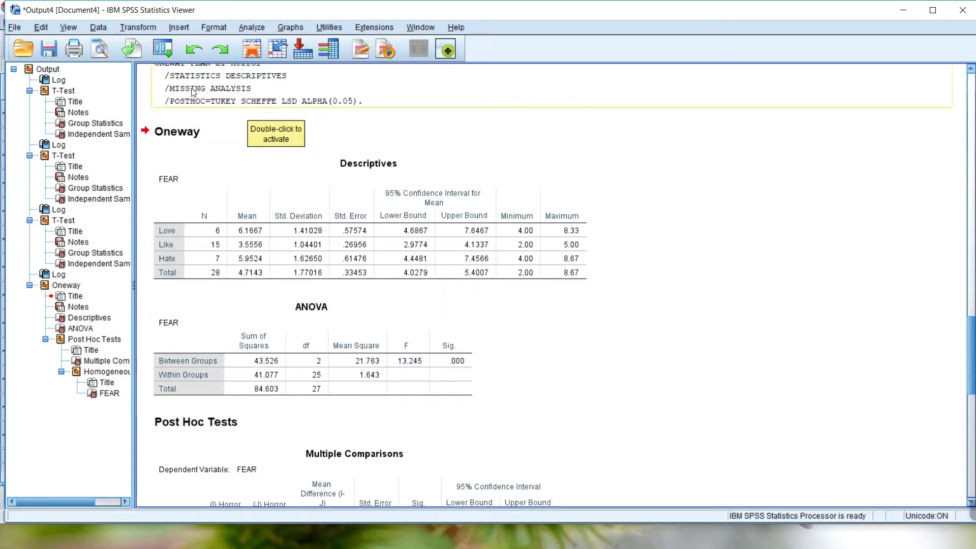
{"action": "left_click", "coordinate": [215, 135]}
{"action": "double_click", "coordinate": [218, 135]}
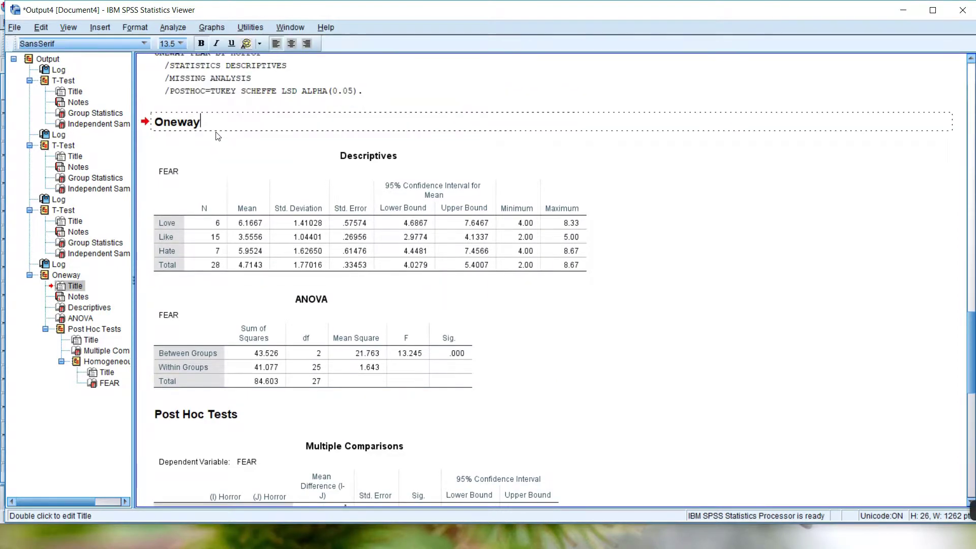
{"action": "type", "text": "men"}
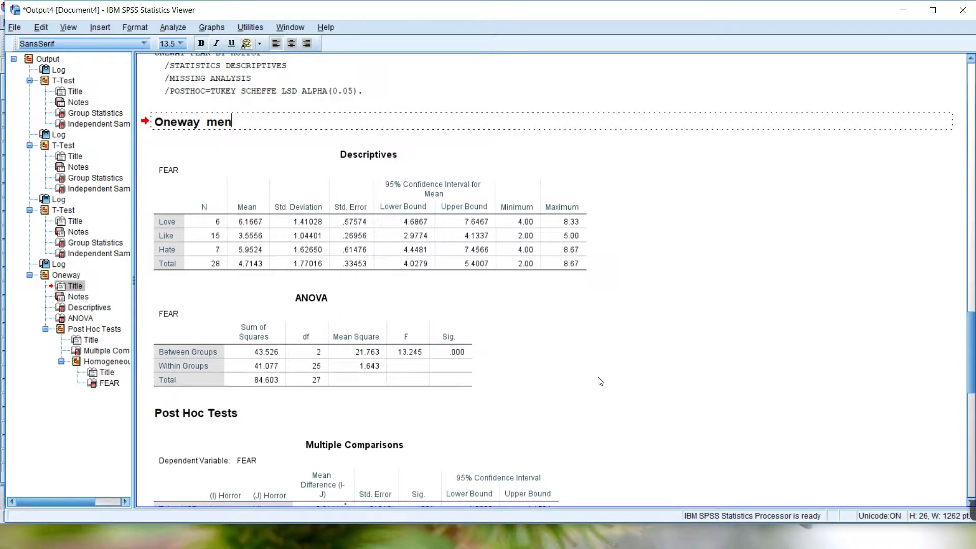
{"action": "left_click", "coordinate": [456, 366]}
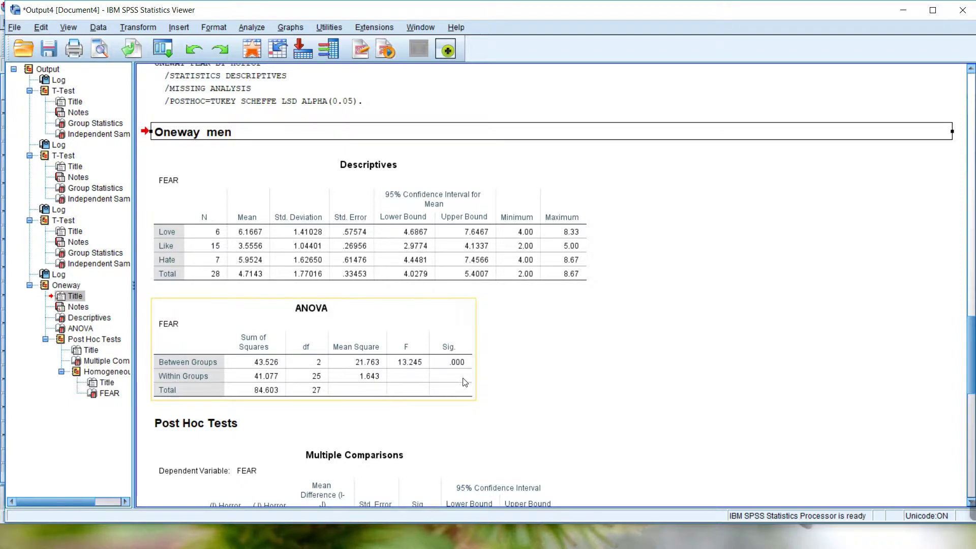
- Examine the men's post hoc Multiple Comparisons of FEAR across the Horror groups alongside the group means in Descriptives
{"action": "scroll", "coordinate": [464, 382], "scroll_direction": "down", "scroll_amount": 10}
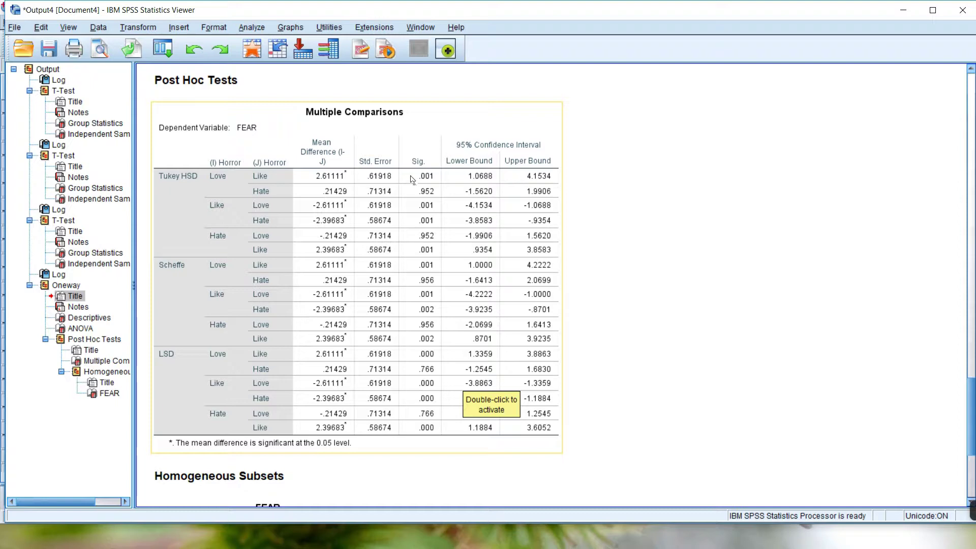
{"action": "scroll", "coordinate": [411, 178], "scroll_direction": "up", "scroll_amount": 2}
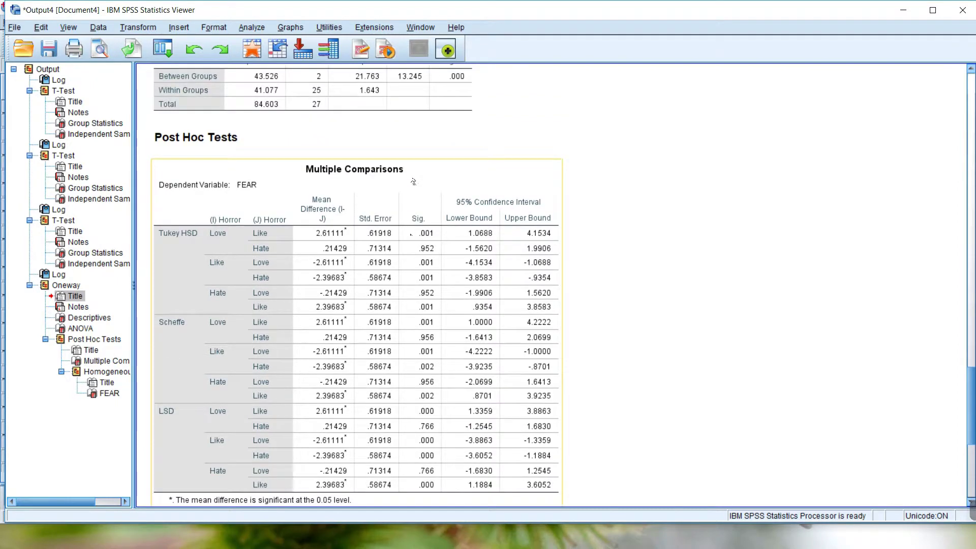
{"action": "scroll", "coordinate": [413, 181], "scroll_direction": "up", "scroll_amount": 2}
{"action": "scroll", "coordinate": [413, 180], "scroll_direction": "up", "scroll_amount": 6}
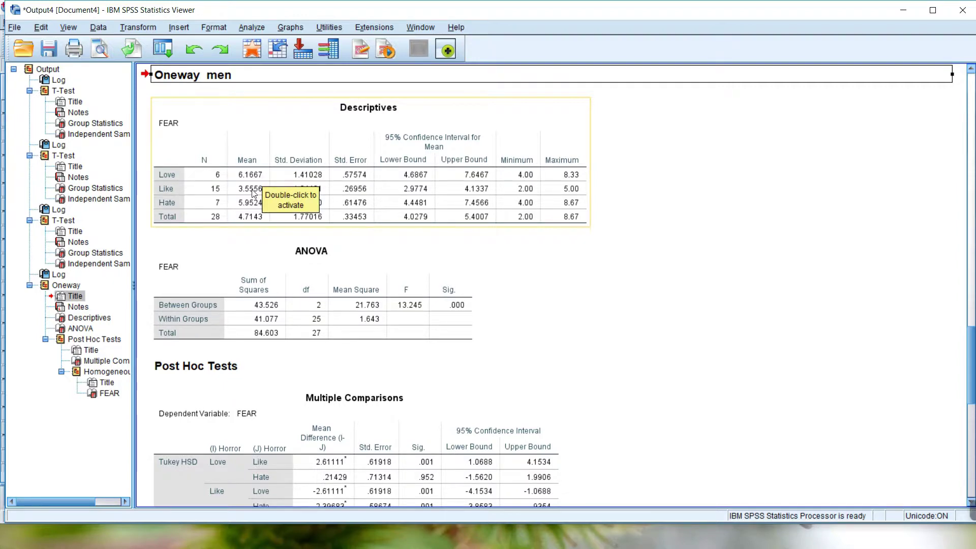
{"action": "scroll", "coordinate": [605, 366], "scroll_direction": "down", "scroll_amount": 3}
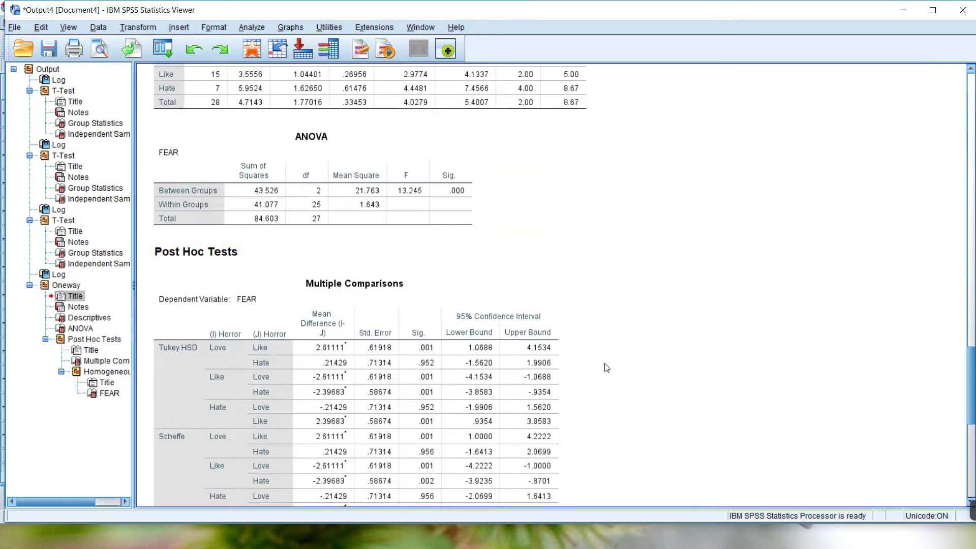
{"action": "scroll", "coordinate": [605, 366], "scroll_direction": "down", "scroll_amount": 1}
{"action": "left_click", "coordinate": [227, 336]}
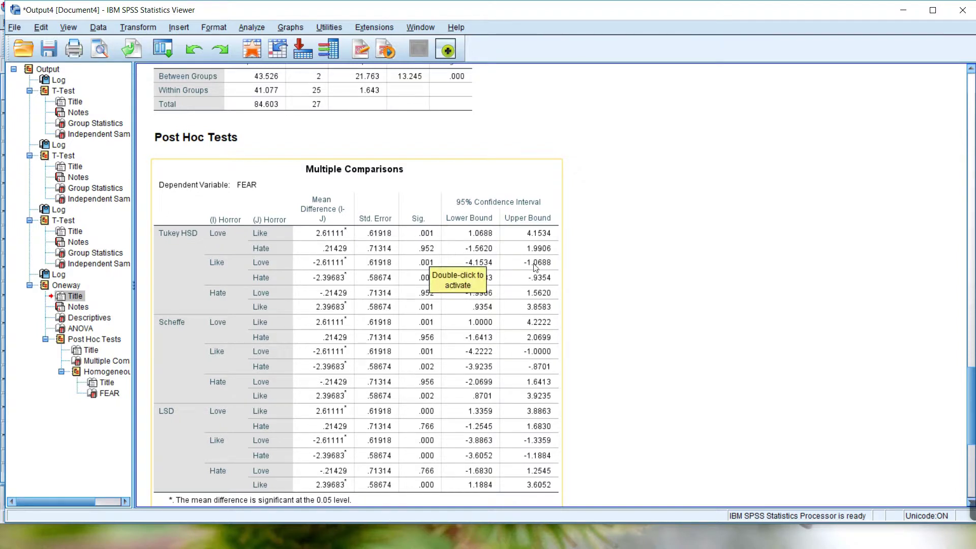
- Review the men's Descriptives and ANOVA tables for FEAR together with the Tukey HSD, Scheffe and LSD post hoc results
{"action": "left_click", "coordinate": [650, 270]}
{"action": "scroll", "coordinate": [655, 272], "scroll_direction": "up", "scroll_amount": 6}
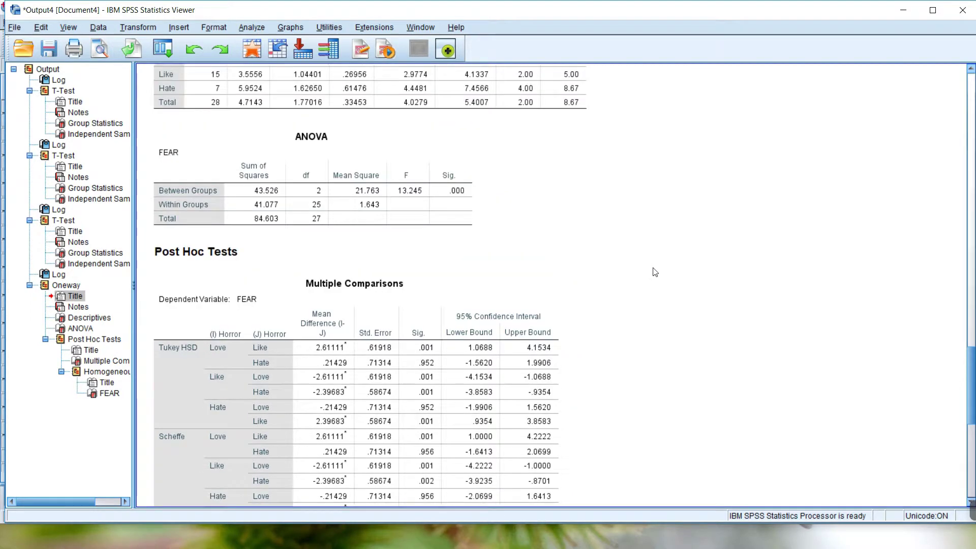
{"action": "left_click", "coordinate": [489, 248]}
{"action": "left_click", "coordinate": [205, 154]}
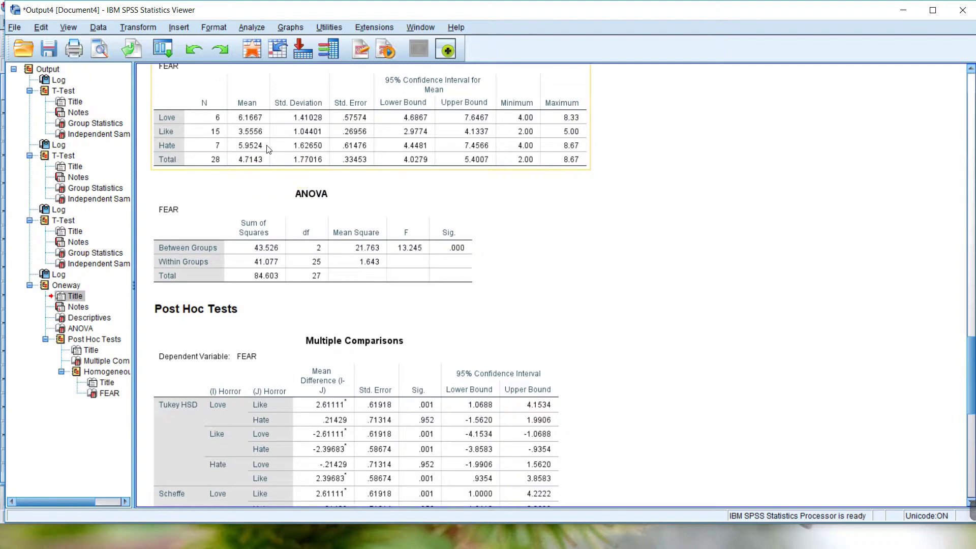
{"action": "left_click", "coordinate": [286, 260]}
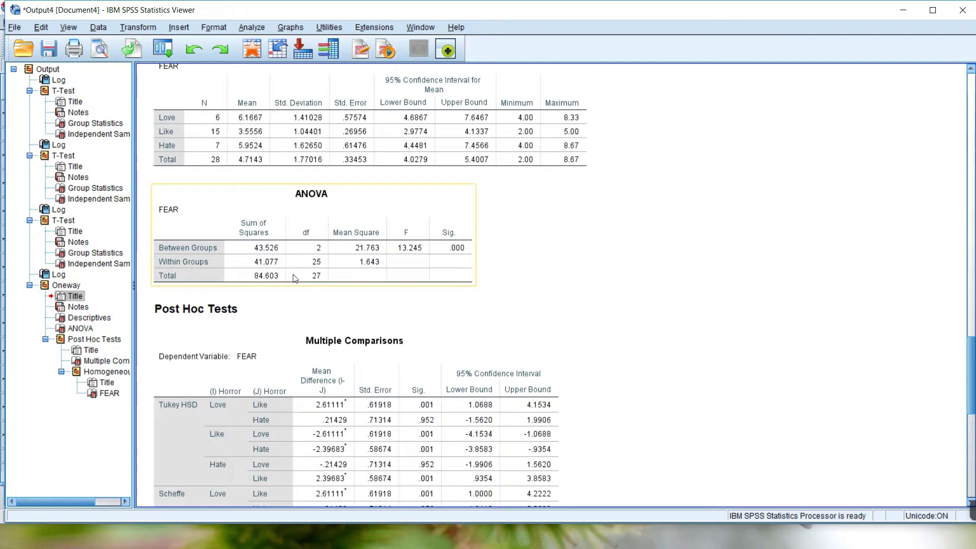
{"action": "scroll", "coordinate": [296, 279], "scroll_direction": "down", "scroll_amount": 2}
{"action": "left_click", "coordinate": [296, 279]}
{"action": "scroll", "coordinate": [295, 279], "scroll_direction": "down", "scroll_amount": 2}
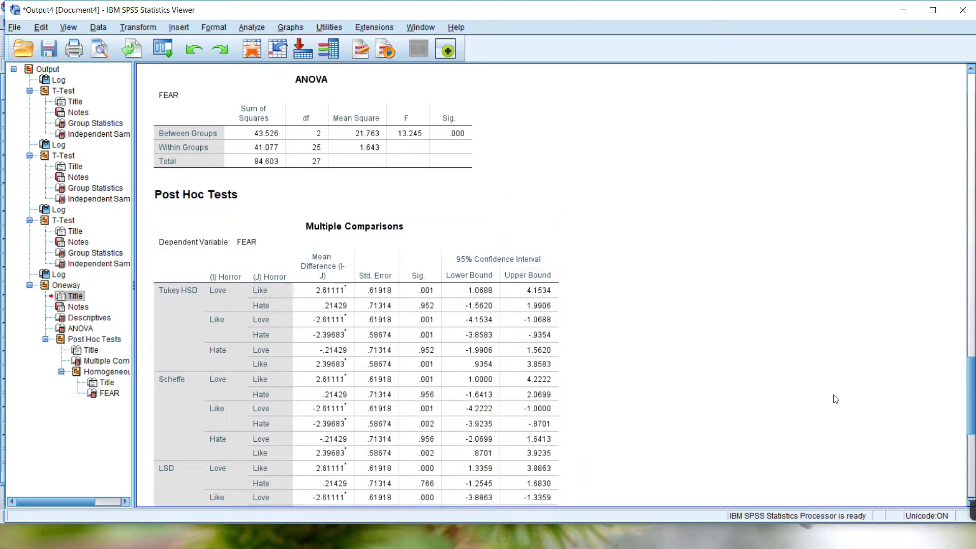
{"action": "scroll", "coordinate": [559, 305], "scroll_direction": "up", "scroll_amount": 3}
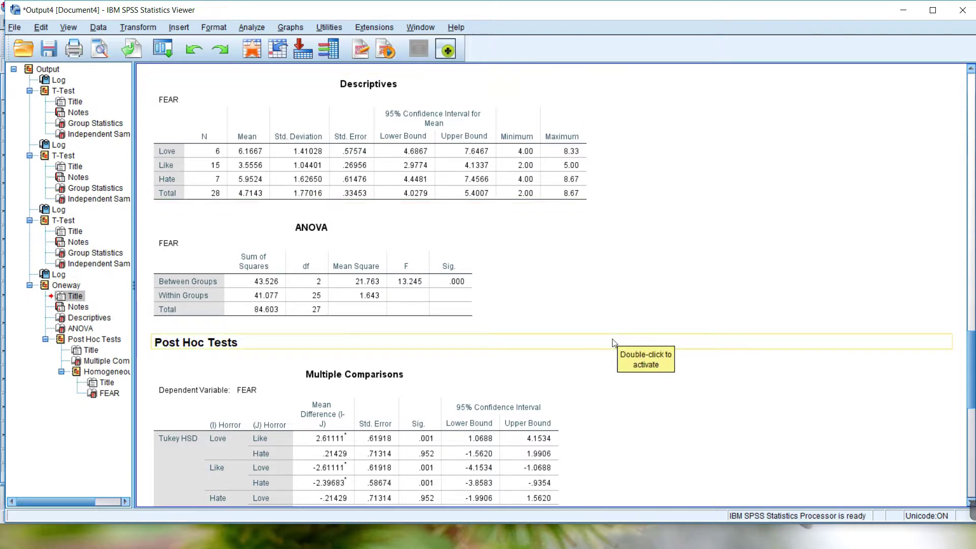
{"action": "scroll", "coordinate": [613, 343], "scroll_direction": "down", "scroll_amount": 5}
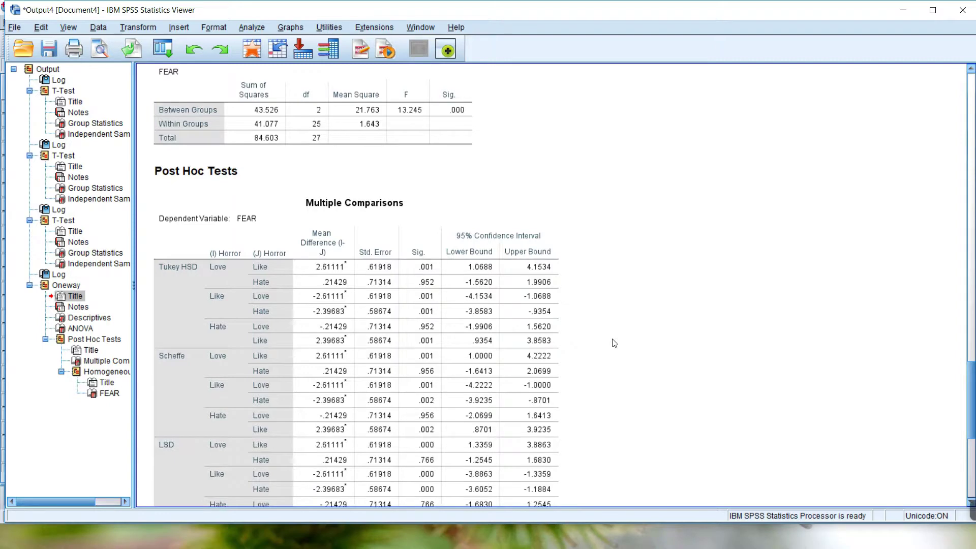
{"action": "scroll", "coordinate": [614, 344], "scroll_direction": "down", "scroll_amount": 3}
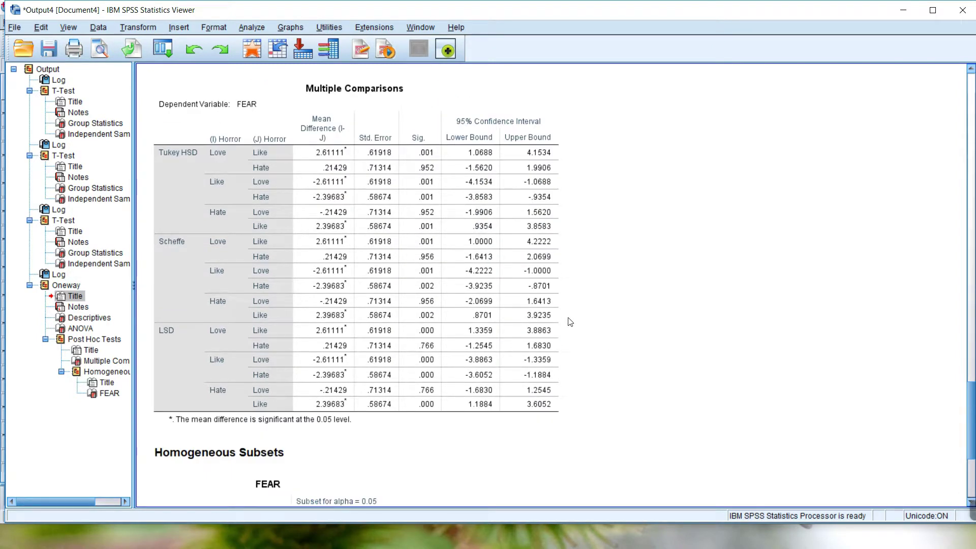
- Change the Select Cases condition to Sex=2, keeping unselected cases filtered out, and apply it
{"action": "left_click", "coordinate": [99, 27]}
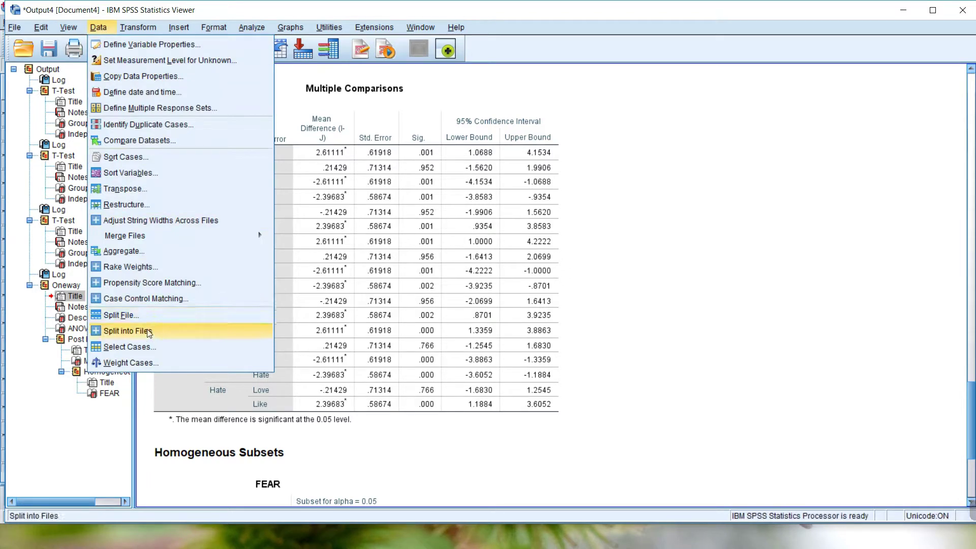
{"action": "left_click", "coordinate": [125, 348]}
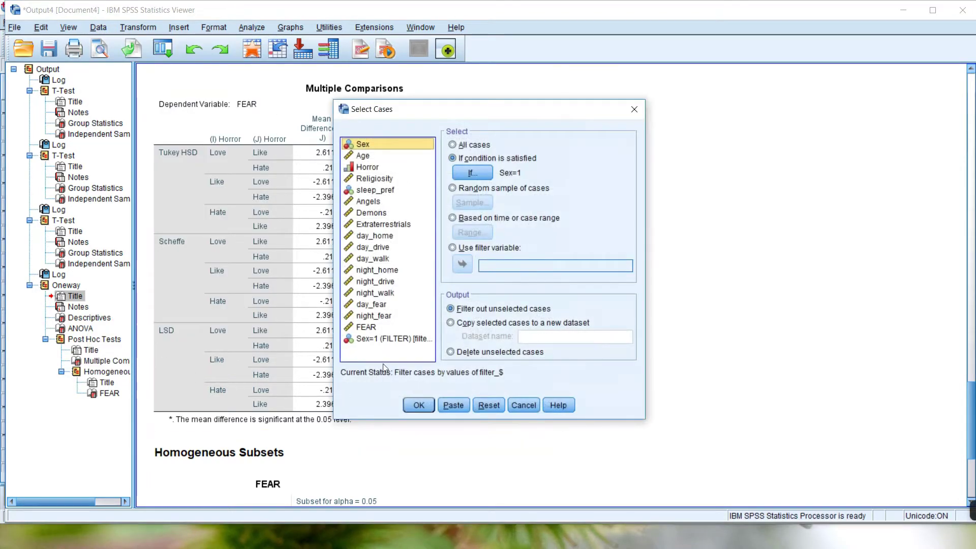
{"action": "left_click", "coordinate": [483, 173]}
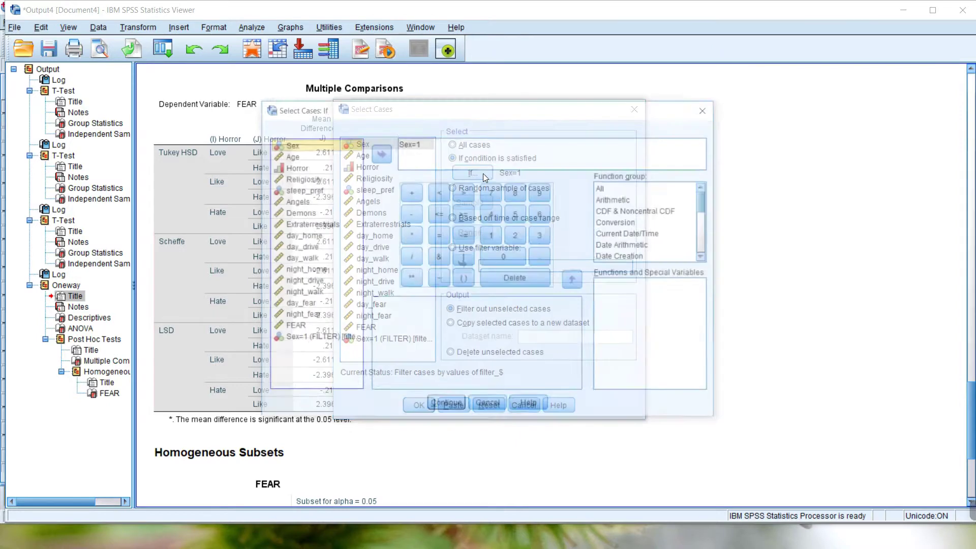
{"action": "left_click", "coordinate": [423, 144]}
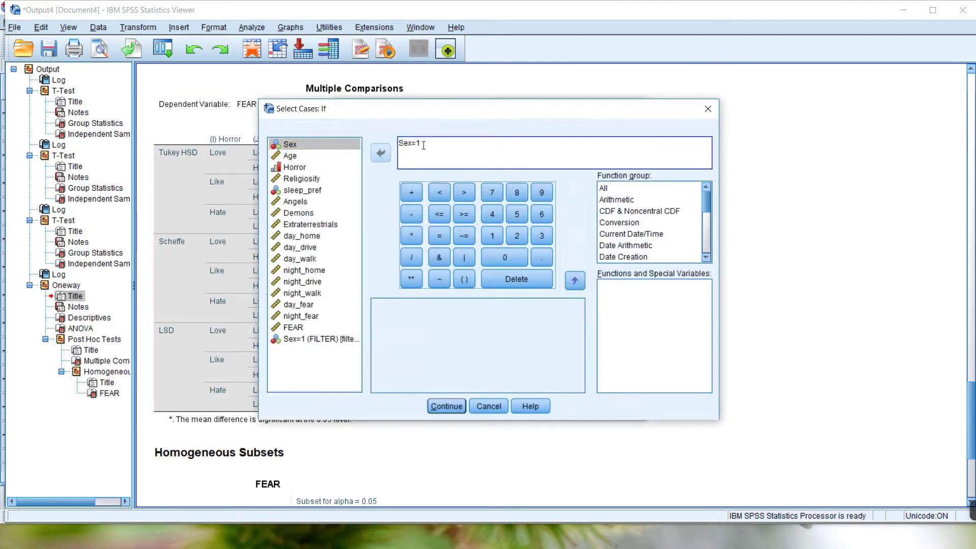
{"action": "key", "text": "BackSpace"}
{"action": "left_click", "coordinate": [444, 410]}
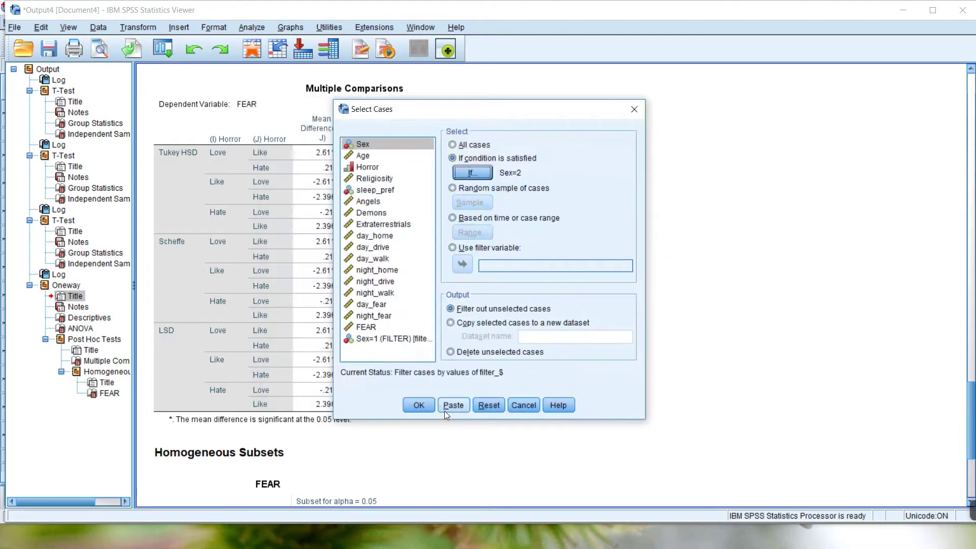
{"action": "left_click", "coordinate": [423, 405]}
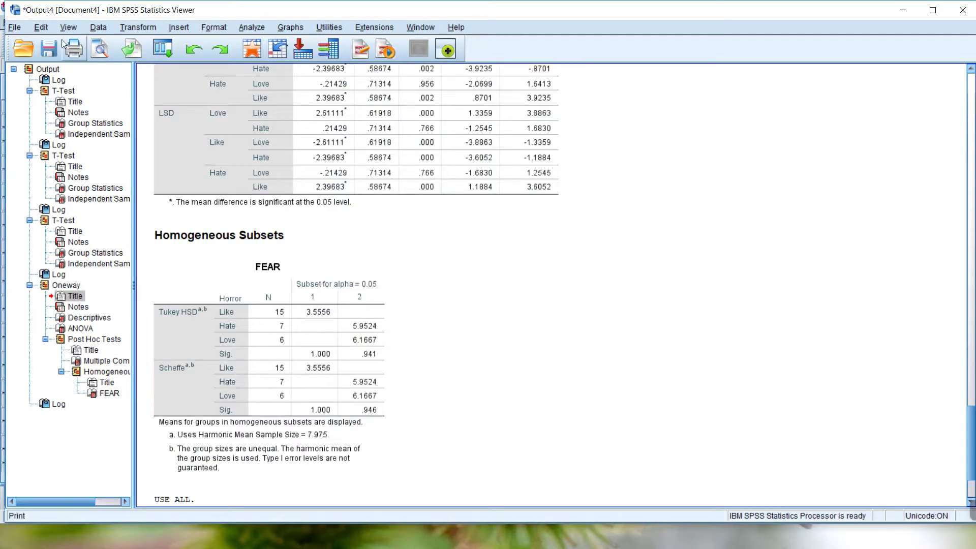
- Run the One-Way ANOVA of FEAR by Horror on the filtered women's cases with the existing post hoc and descriptive settings
{"action": "left_click", "coordinate": [259, 29]}
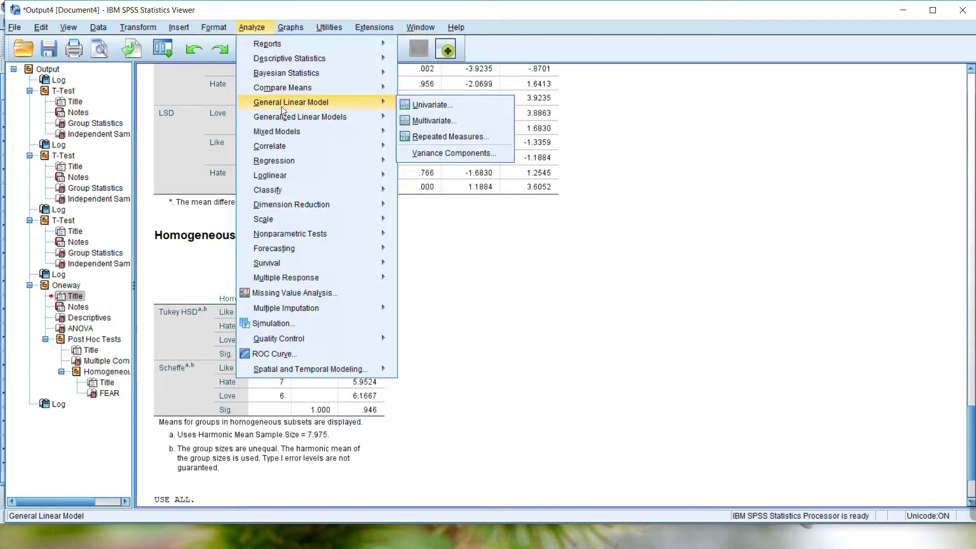
{"action": "mouse_move", "coordinate": [288, 92]}
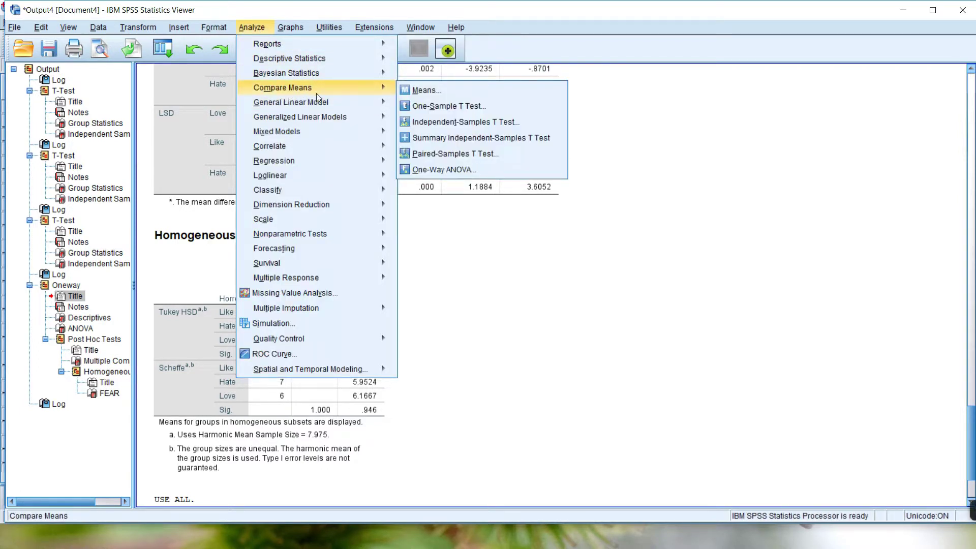
{"action": "mouse_move", "coordinate": [358, 101]}
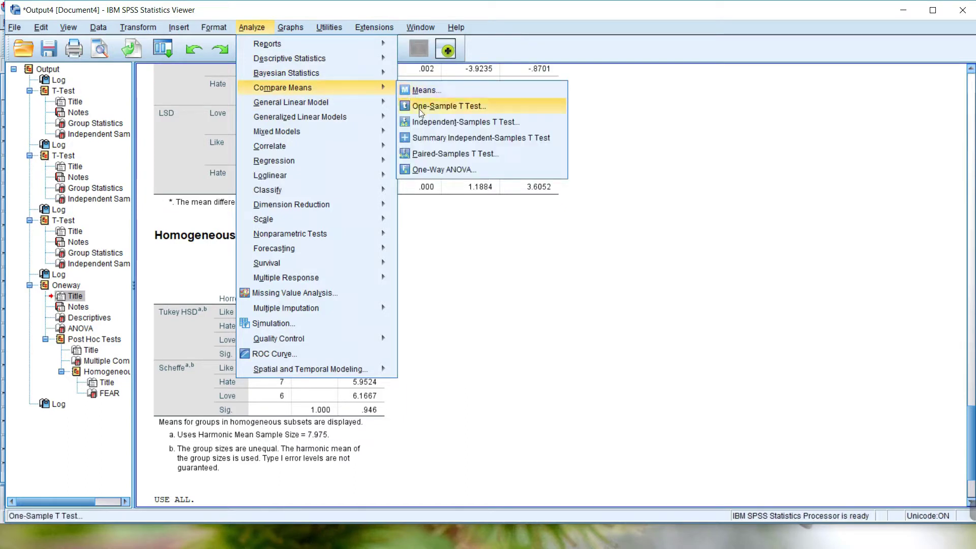
{"action": "left_click", "coordinate": [436, 170]}
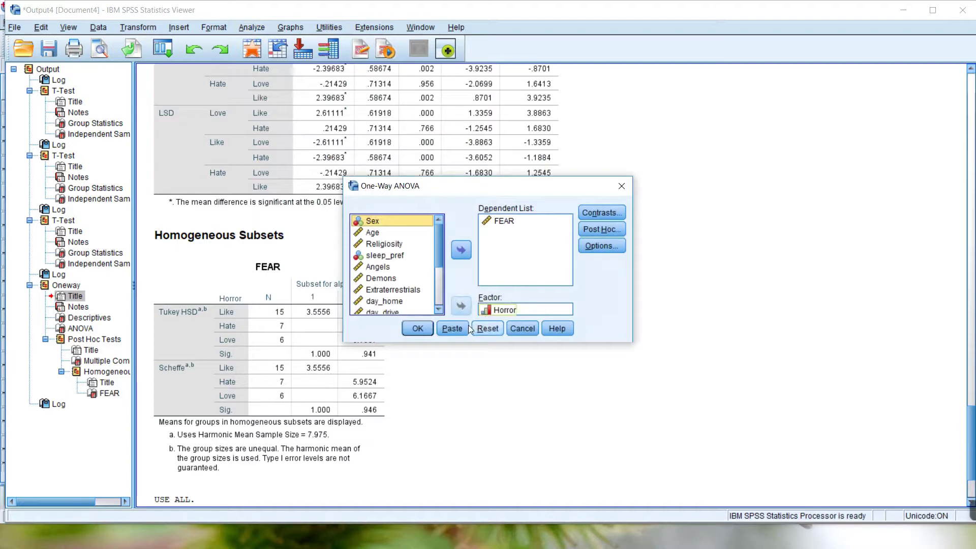
{"action": "left_click", "coordinate": [417, 329]}
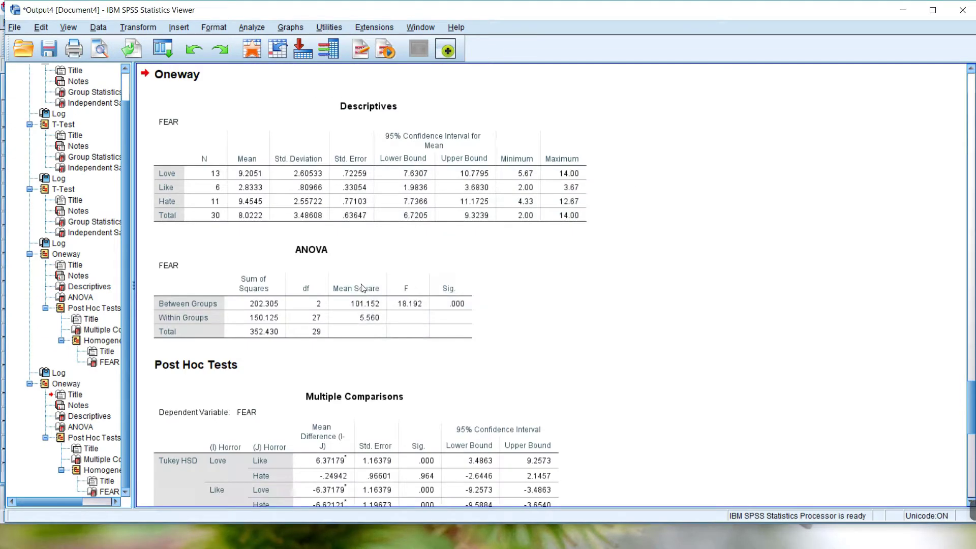
- Retitle the output heading of the Sex=2 ANOVA as "Oneway women"
{"action": "double_click", "coordinate": [269, 88]}
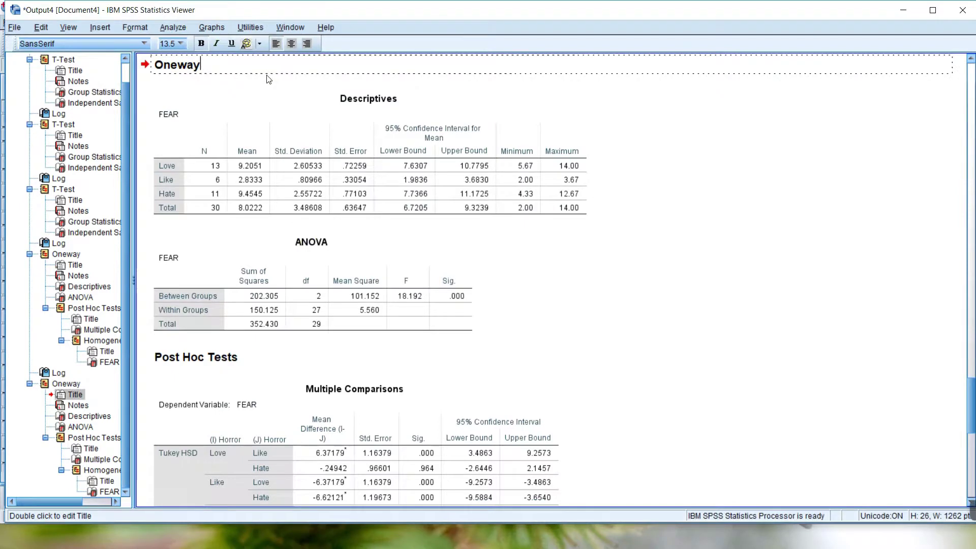
{"action": "type", "text": "wo"}
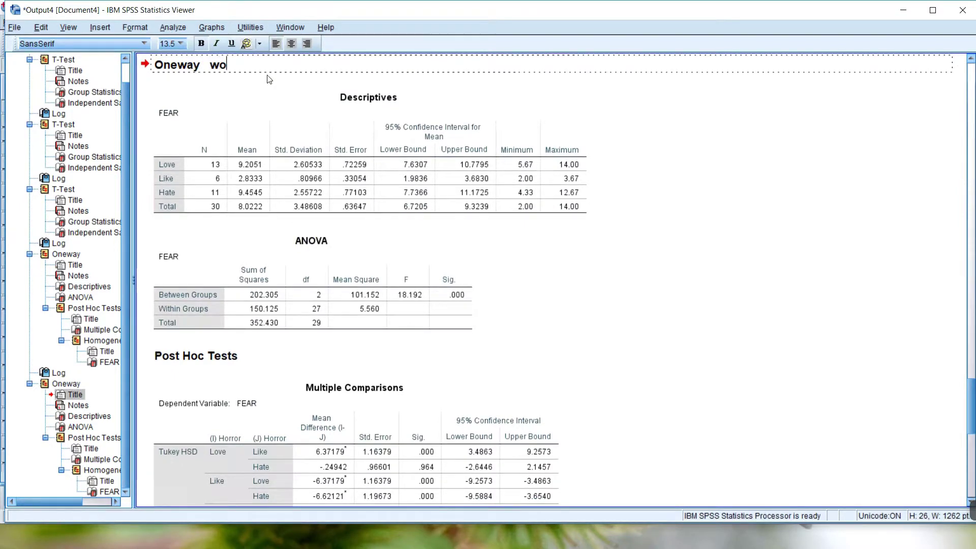
{"action": "type", "text": "men"}
{"action": "left_click", "coordinate": [519, 284]}
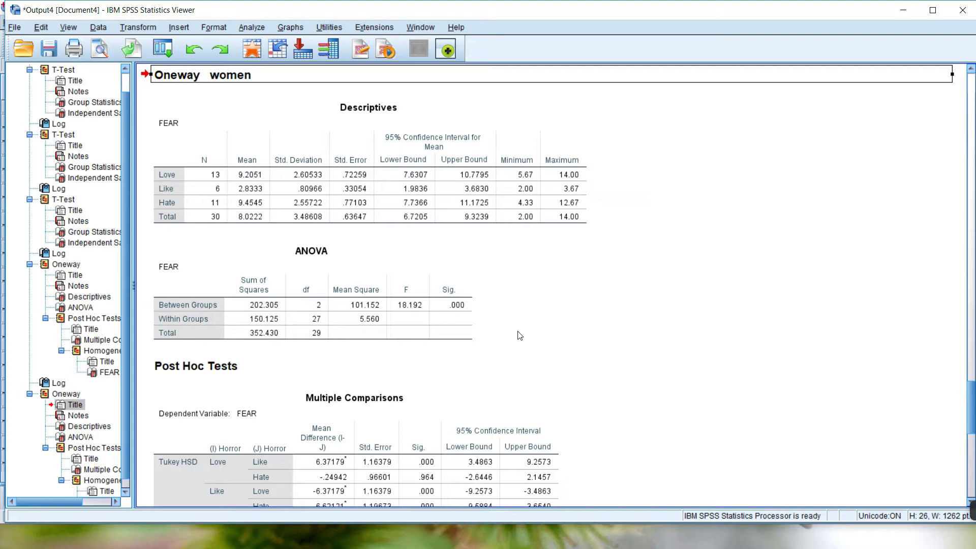
- Examine the women's post hoc Multiple Comparisons of FEAR across the Horror groups
{"action": "scroll", "coordinate": [520, 335], "scroll_direction": "down", "scroll_amount": 10}
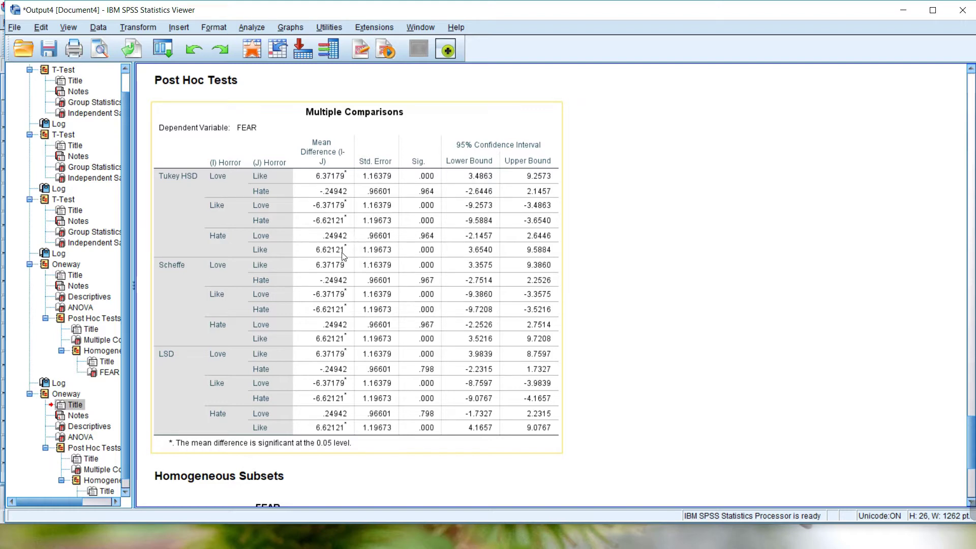
{"action": "left_click", "coordinate": [655, 274]}
{"action": "scroll", "coordinate": [696, 294], "scroll_direction": "up", "scroll_amount": 7}
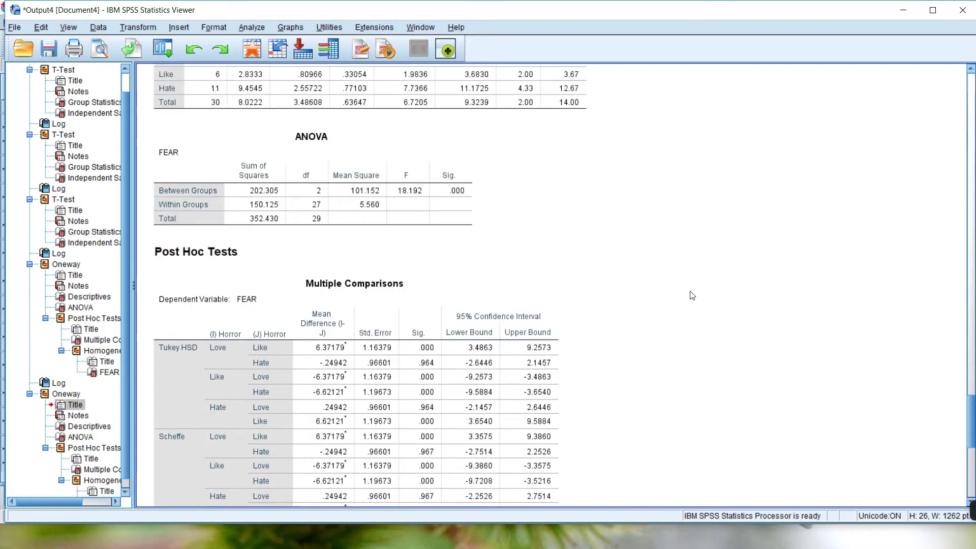
- Compare the men's and women's FEAR means and t tests in the love horror, like horror and hate movies outputs
{"action": "scroll", "coordinate": [692, 295], "scroll_direction": "up", "scroll_amount": 10}
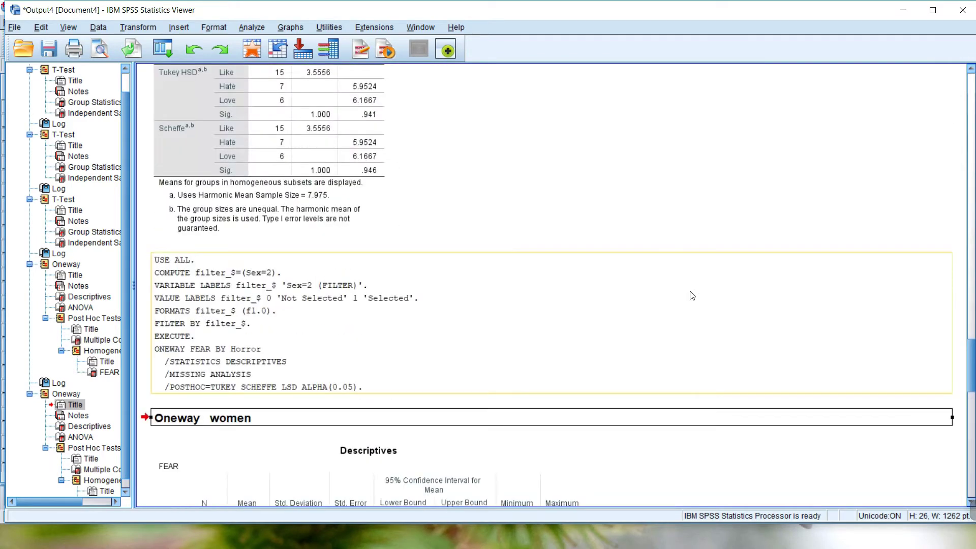
{"action": "scroll", "coordinate": [692, 296], "scroll_direction": "up", "scroll_amount": 10}
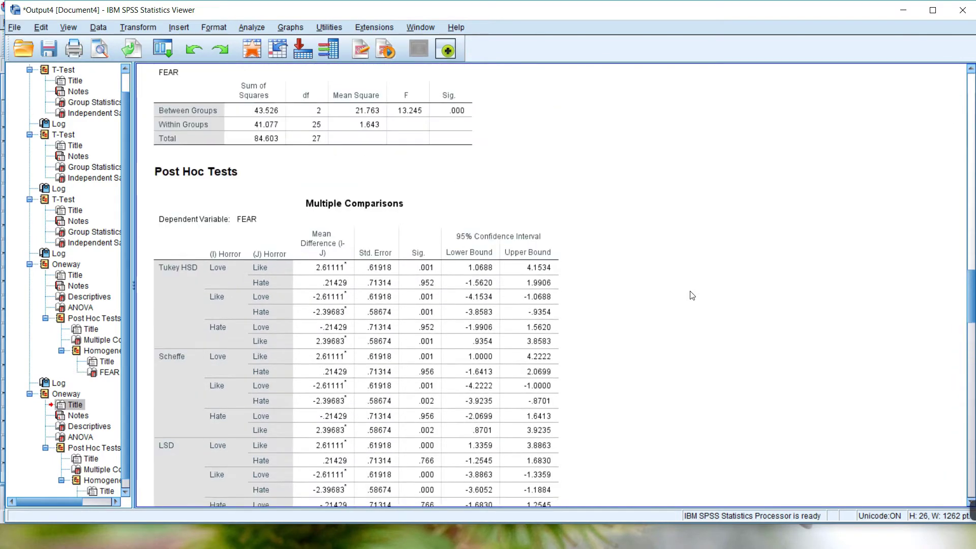
{"action": "scroll", "coordinate": [691, 295], "scroll_direction": "up", "scroll_amount": 10}
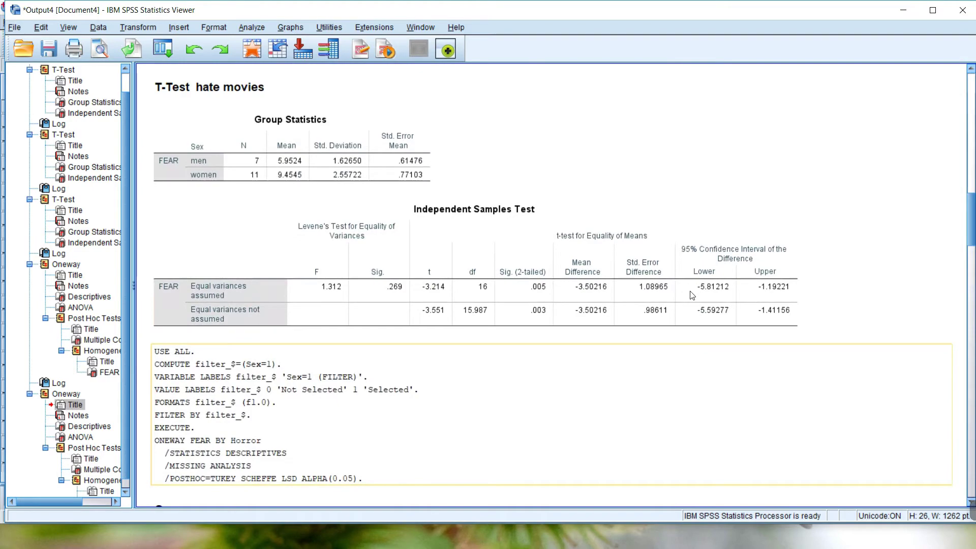
{"action": "scroll", "coordinate": [692, 295], "scroll_direction": "up", "scroll_amount": 10}
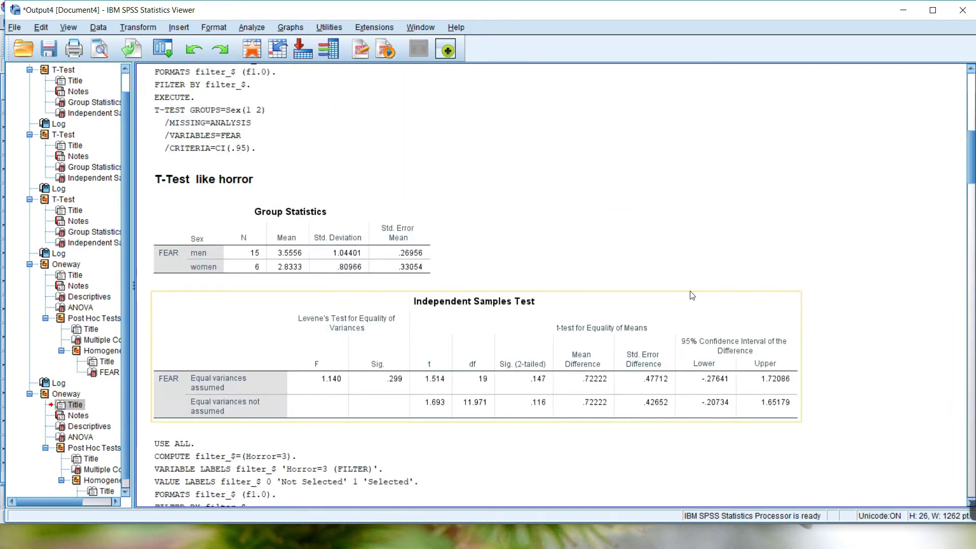
{"action": "scroll", "coordinate": [692, 296], "scroll_direction": "up", "scroll_amount": 5}
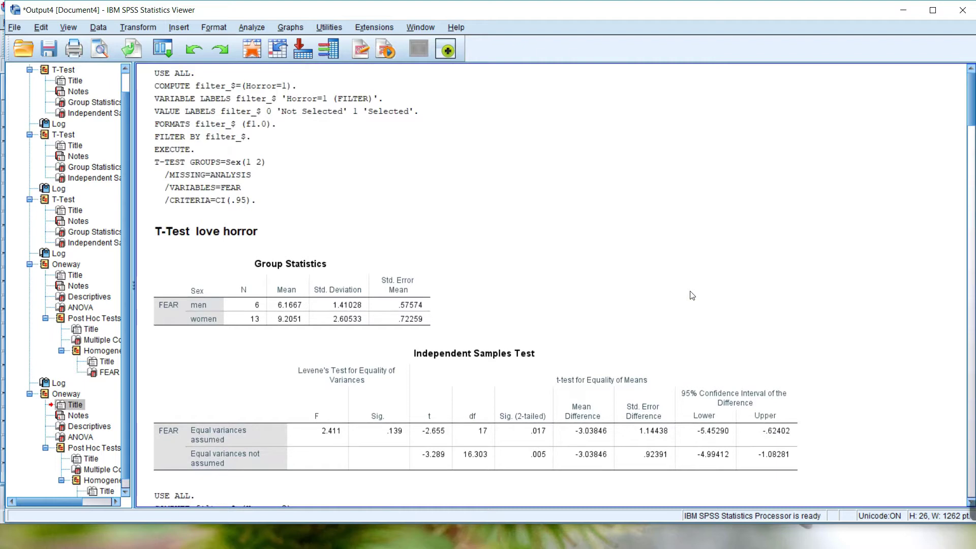
{"action": "scroll", "coordinate": [692, 295], "scroll_direction": "down", "scroll_amount": 1}
{"action": "scroll", "coordinate": [692, 295], "scroll_direction": "down", "scroll_amount": 1}
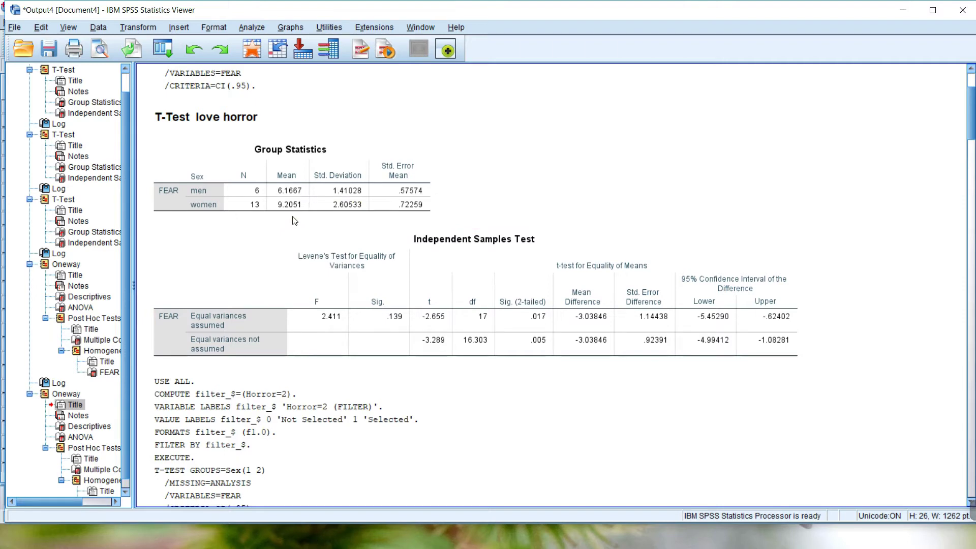
{"action": "scroll", "coordinate": [294, 221], "scroll_direction": "down", "scroll_amount": 10}
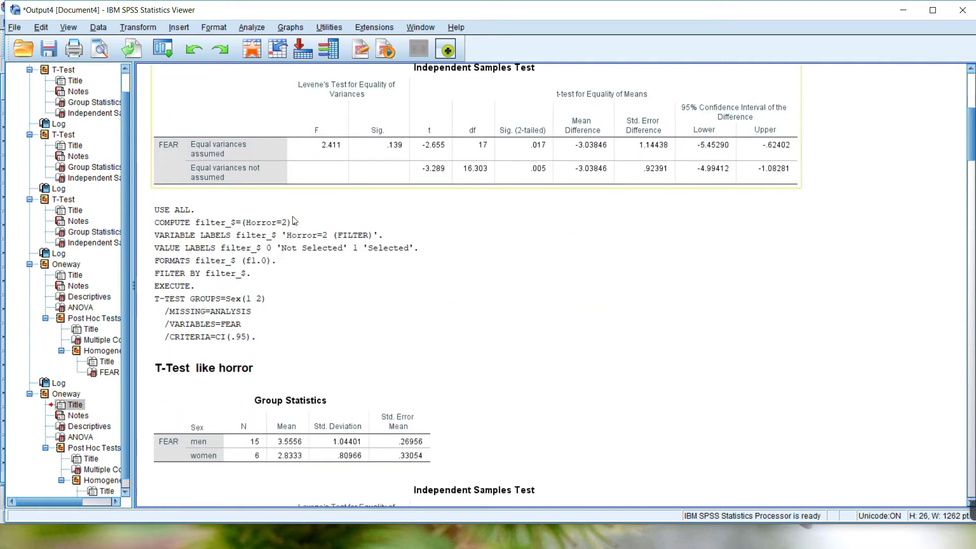
{"action": "scroll", "coordinate": [294, 220], "scroll_direction": "down", "scroll_amount": 4}
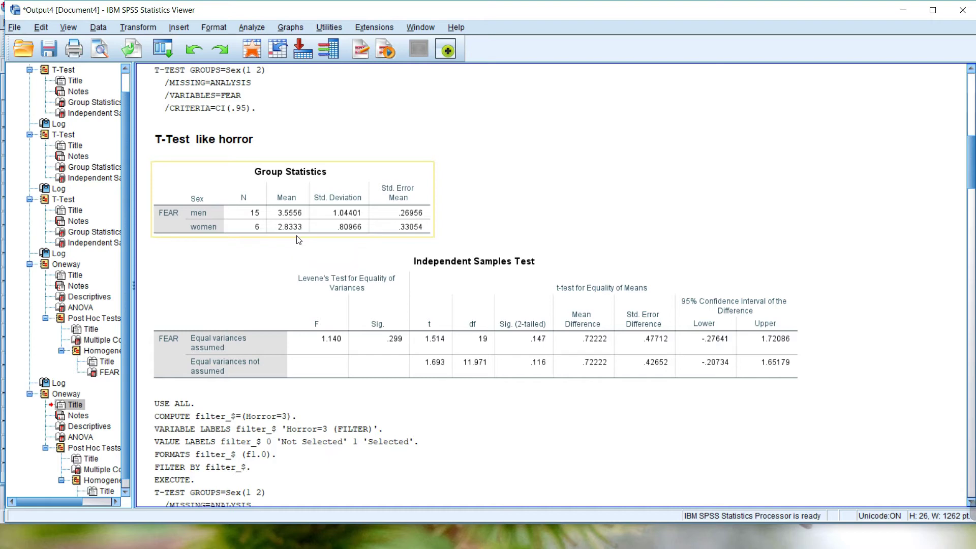
{"action": "scroll", "coordinate": [299, 239], "scroll_direction": "down", "scroll_amount": 12}
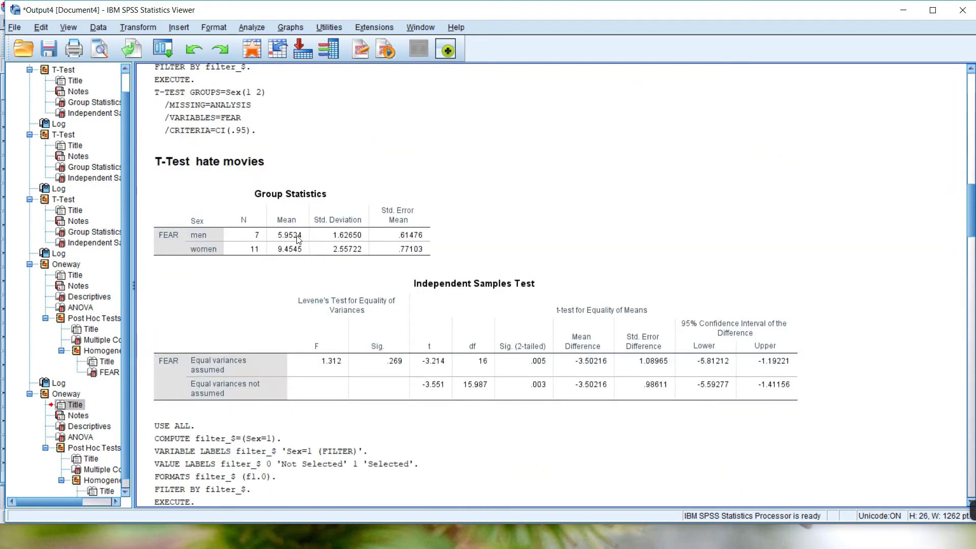
{"action": "scroll", "coordinate": [299, 240], "scroll_direction": "down", "scroll_amount": 3}
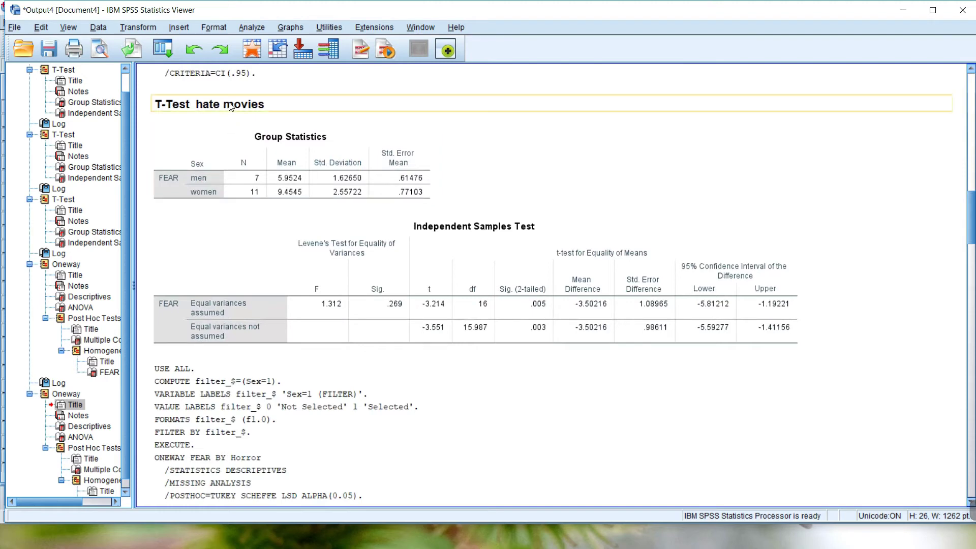